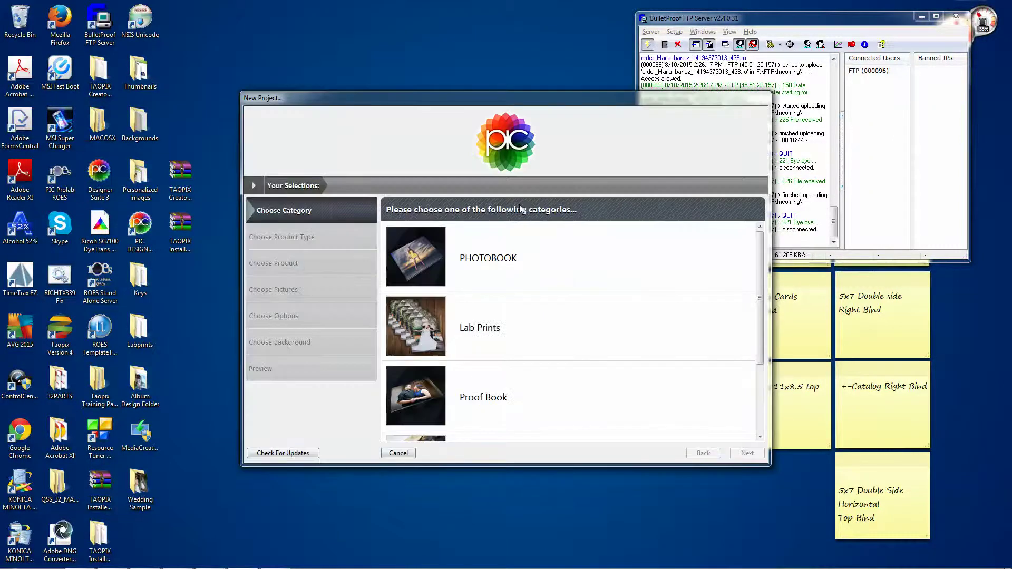
- Pick PHOTOBOOK as the new project's category and continue to the photobook types
scroll(600, 286, down, 1)
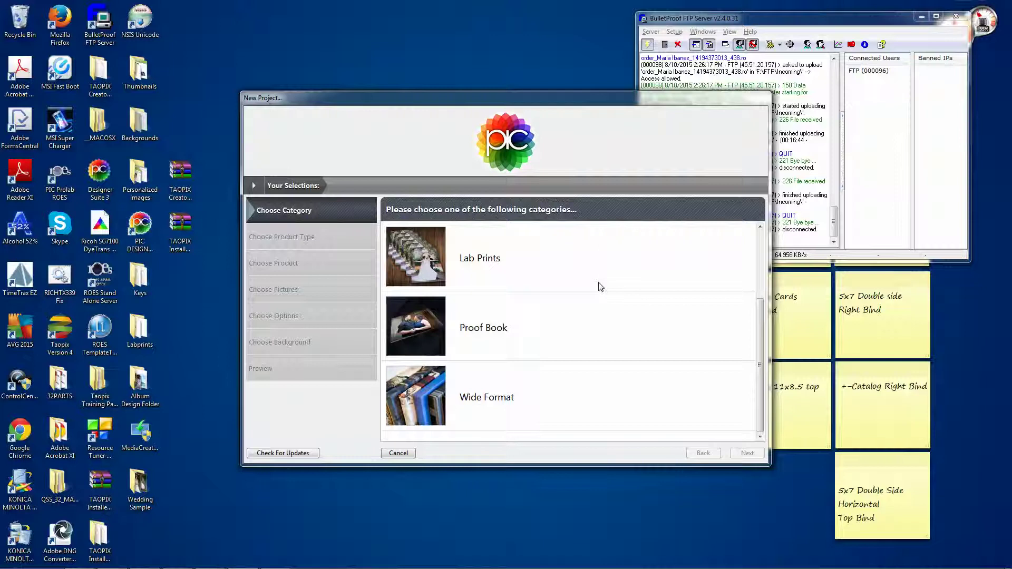
scroll(546, 311, up, 1)
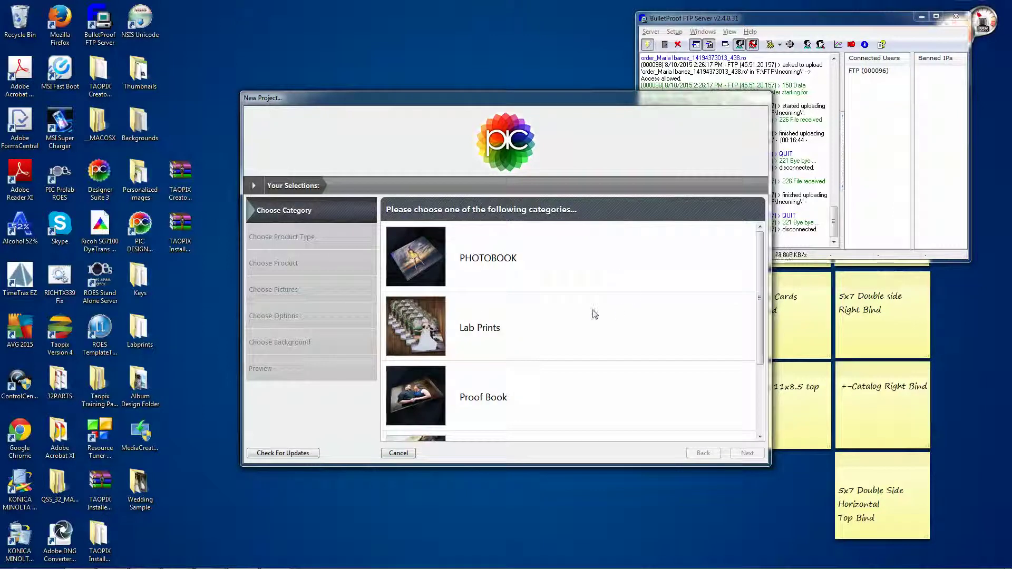
click(589, 284)
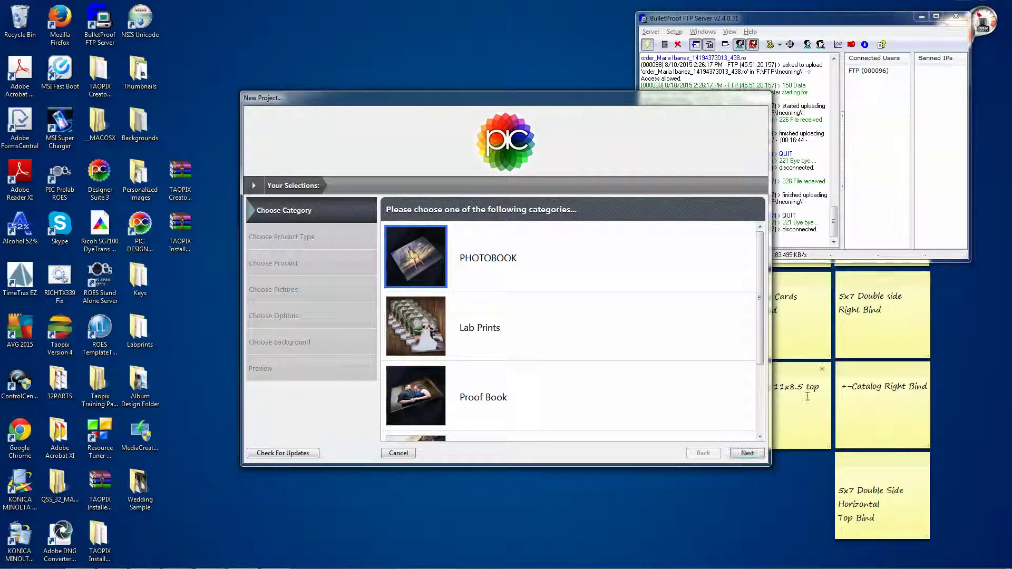
click(747, 453)
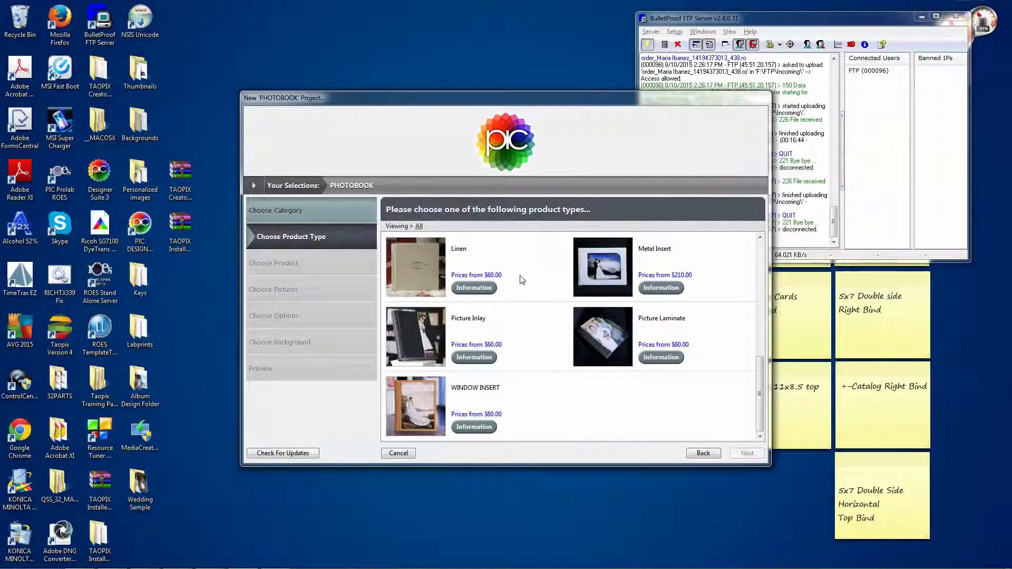
- Choose the Hard Cover 1.0 photobook type in the 10x10 size
scroll(538, 311, down, 5)
scroll(559, 341, up, 5)
click(579, 405)
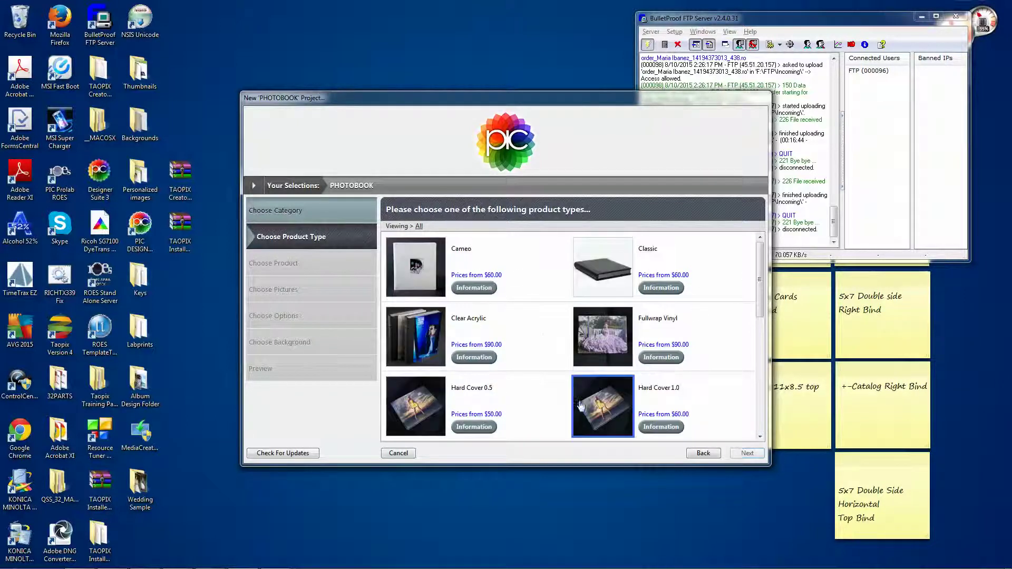
click(733, 455)
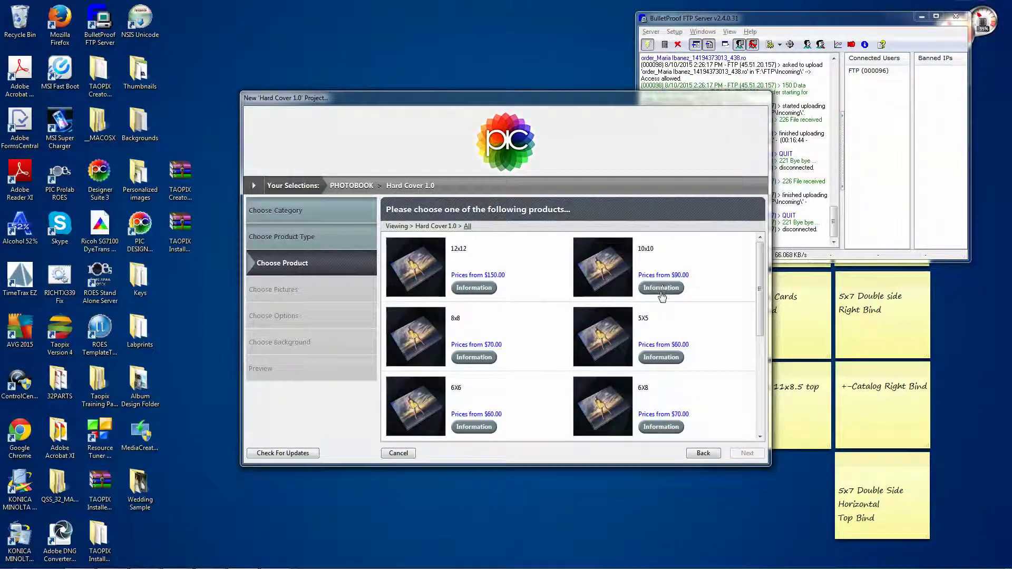
click(615, 271)
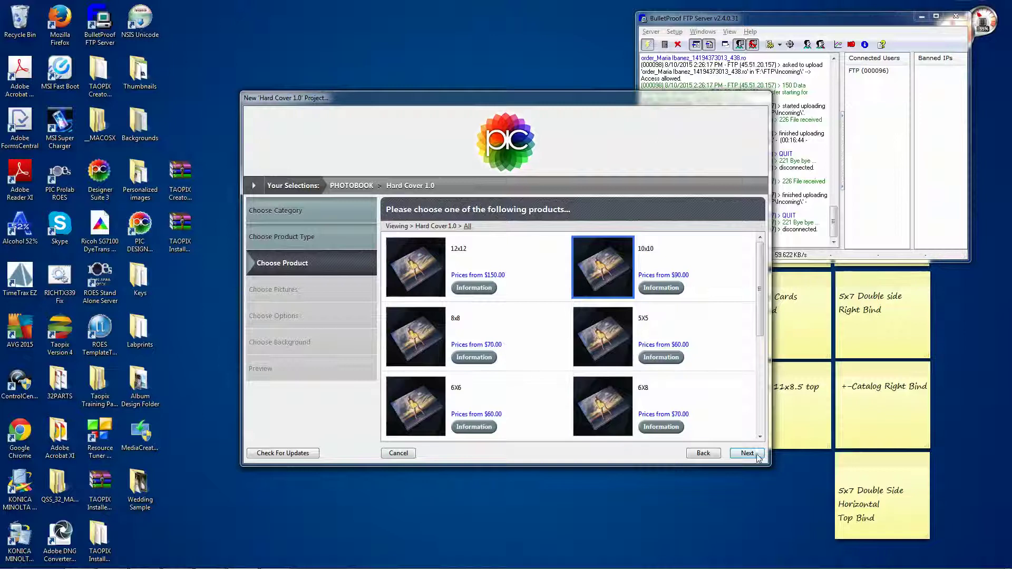
click(758, 455)
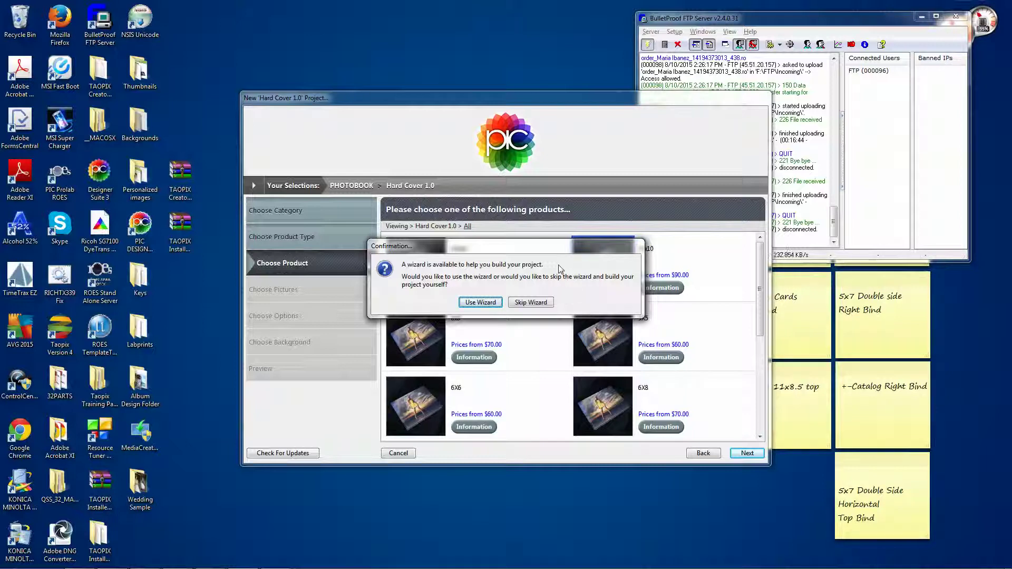
- Skip the wizard and create the project as 'test 3', since 'test' already exists
click(532, 302)
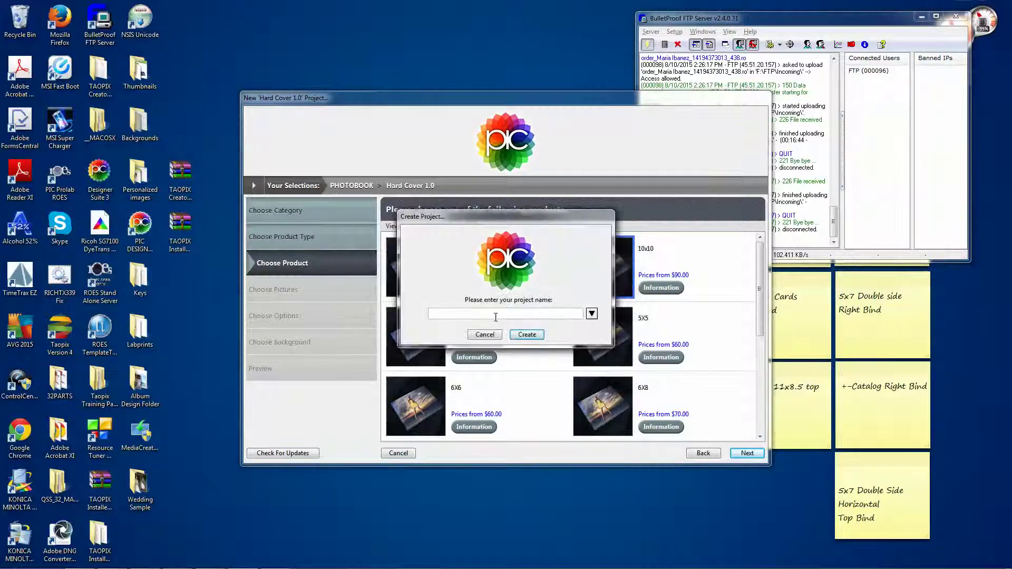
text(test)
click(527, 335)
click(498, 296)
text(3)
click(524, 334)
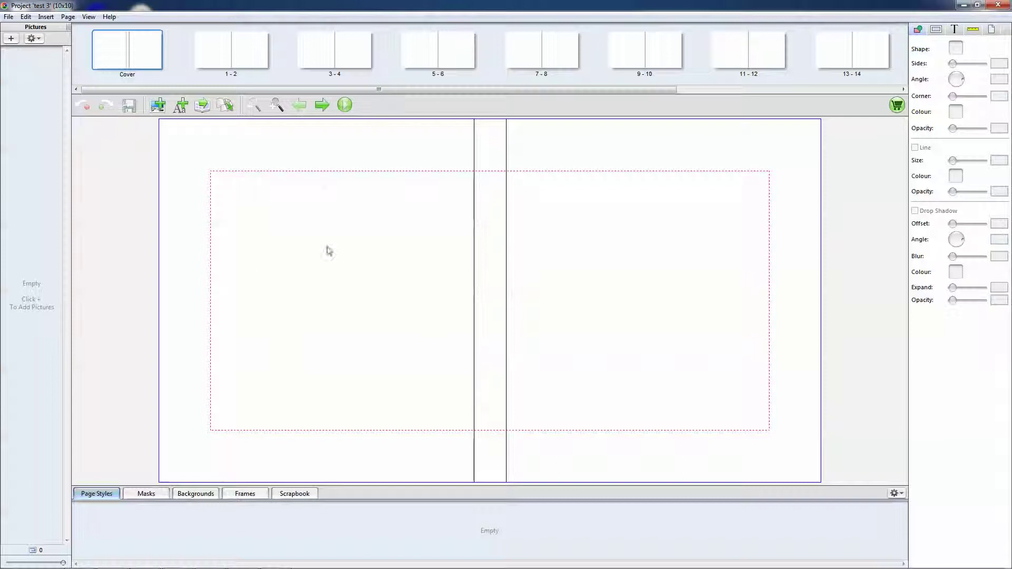
- Apply the 3 pic HC page style to the pages 1-2 spread
click(229, 59)
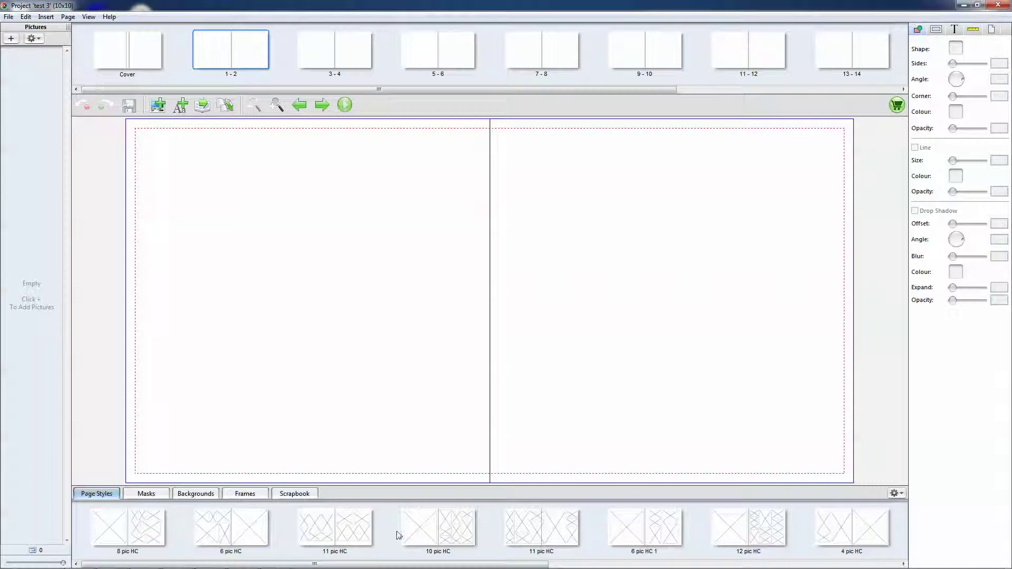
scroll(488, 538, down, 4)
scroll(490, 538, down, 2)
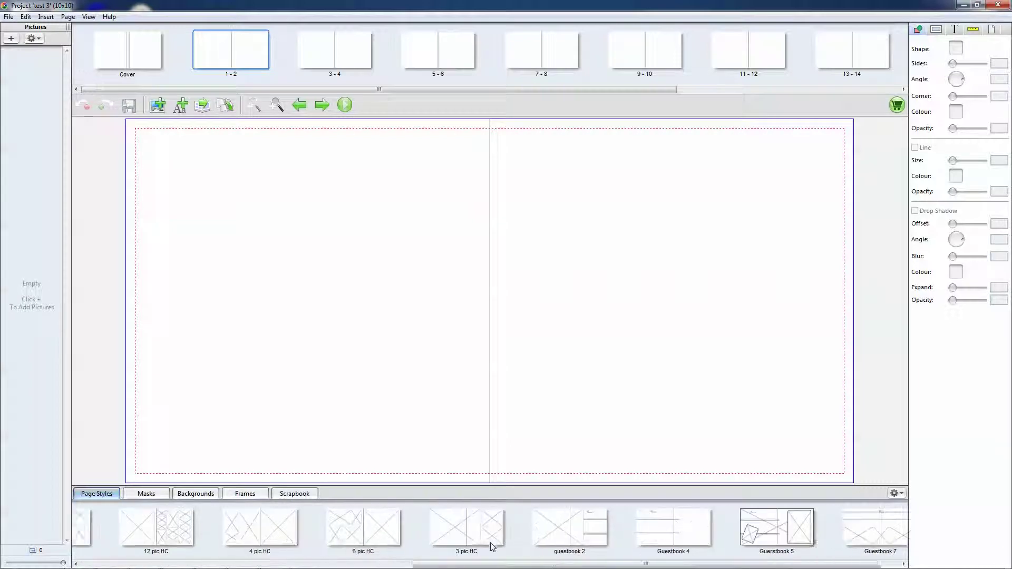
scroll(491, 542, up, 2)
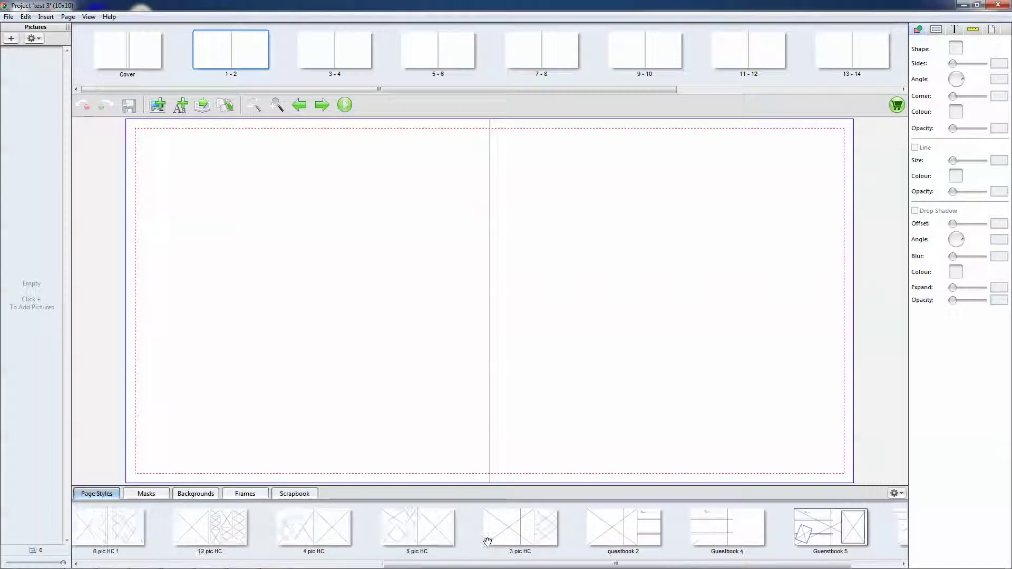
drag(610, 524, 364, 246)
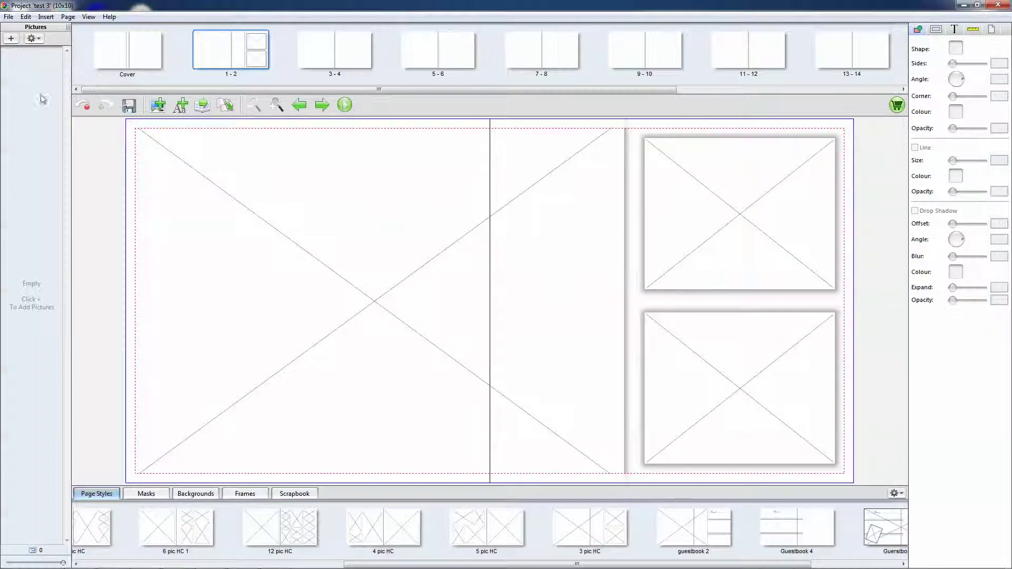
click(13, 39)
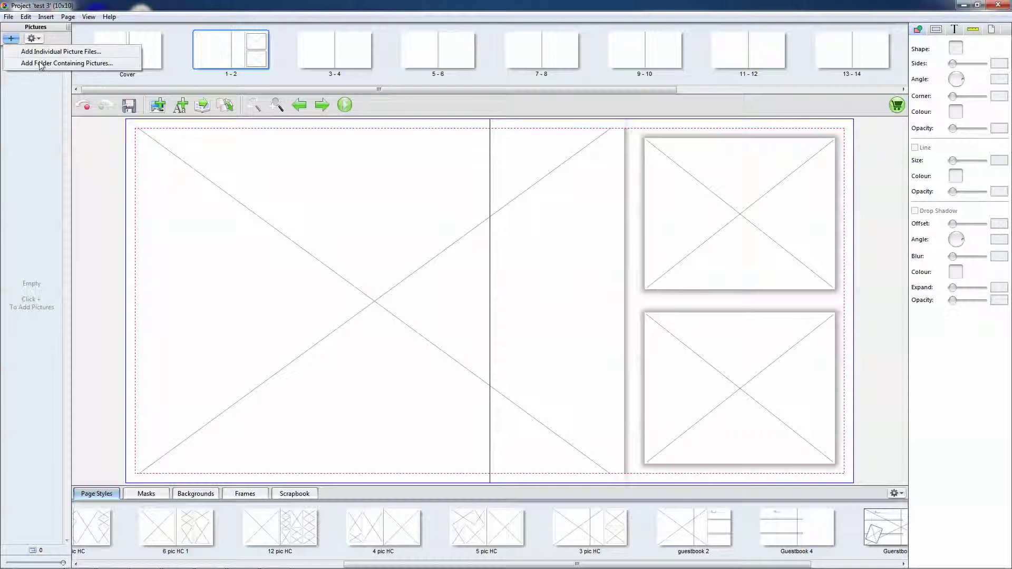
- Add the Wedding Sample folder's pictures to the project
click(41, 63)
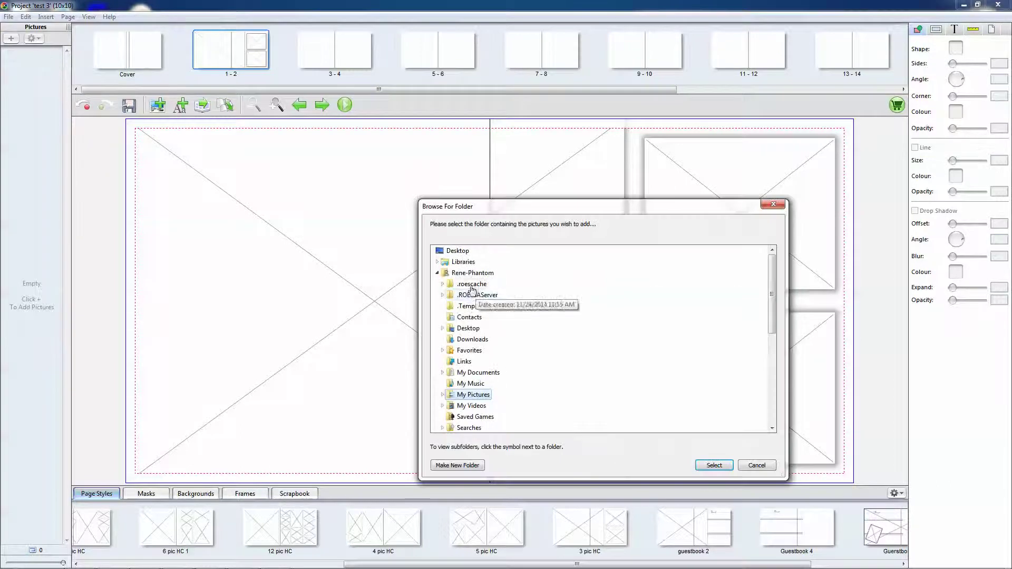
click(438, 275)
scroll(568, 355, down, 1)
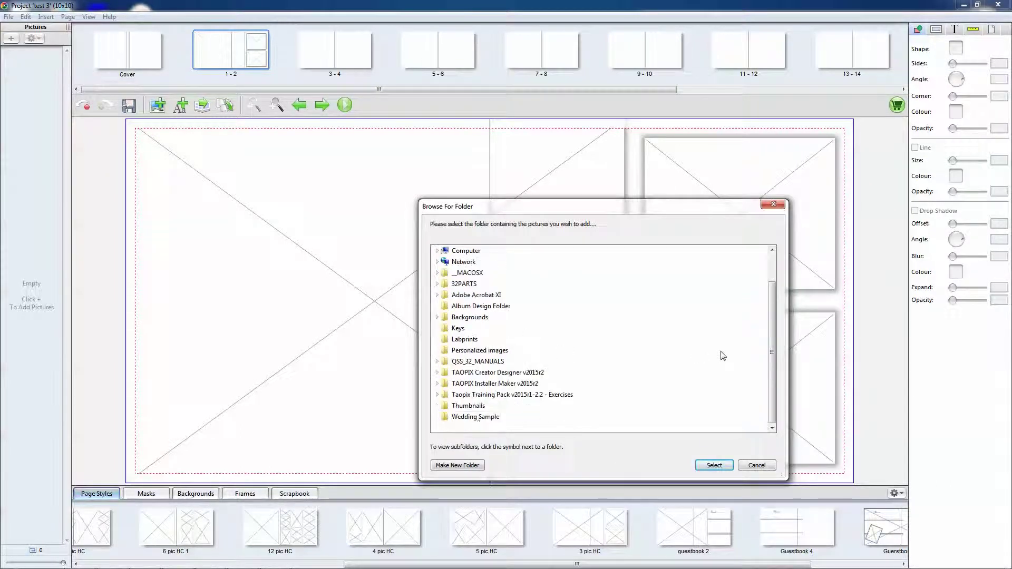
click(476, 417)
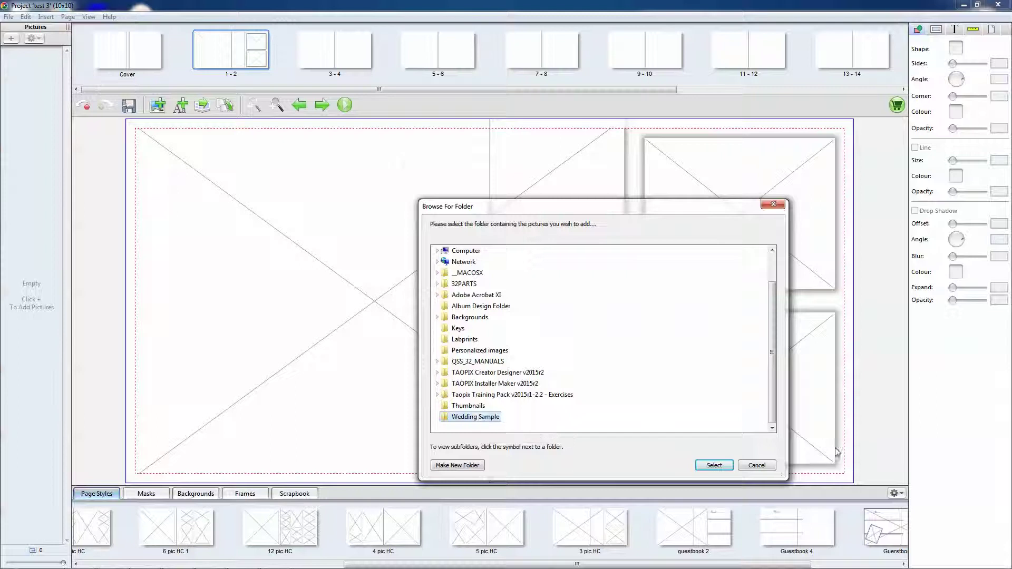
click(714, 465)
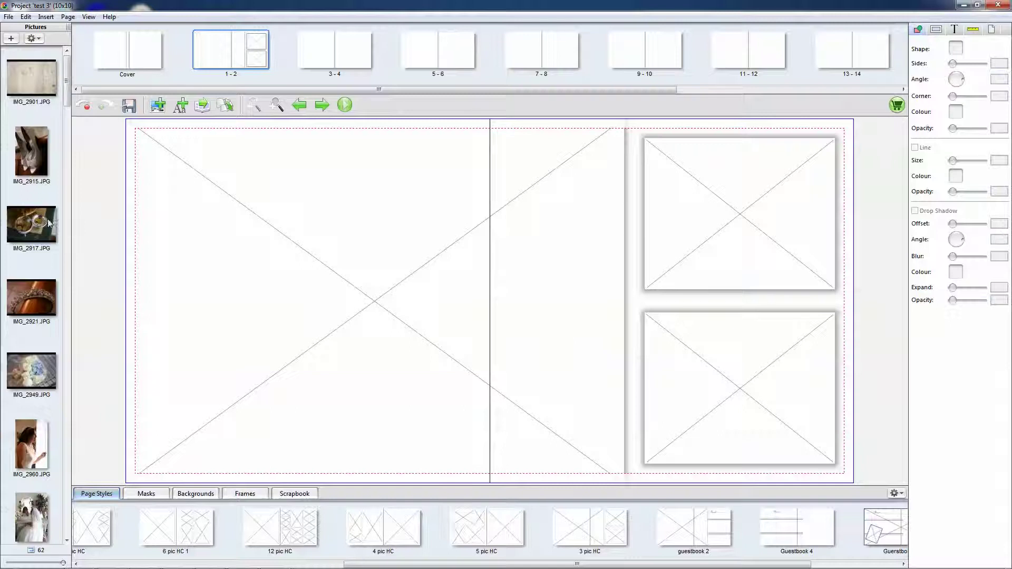
- Place IMG_2917, IMG_2915 and IMG_2921 into the three frames on pages 1-2
drag(24, 232, 335, 278)
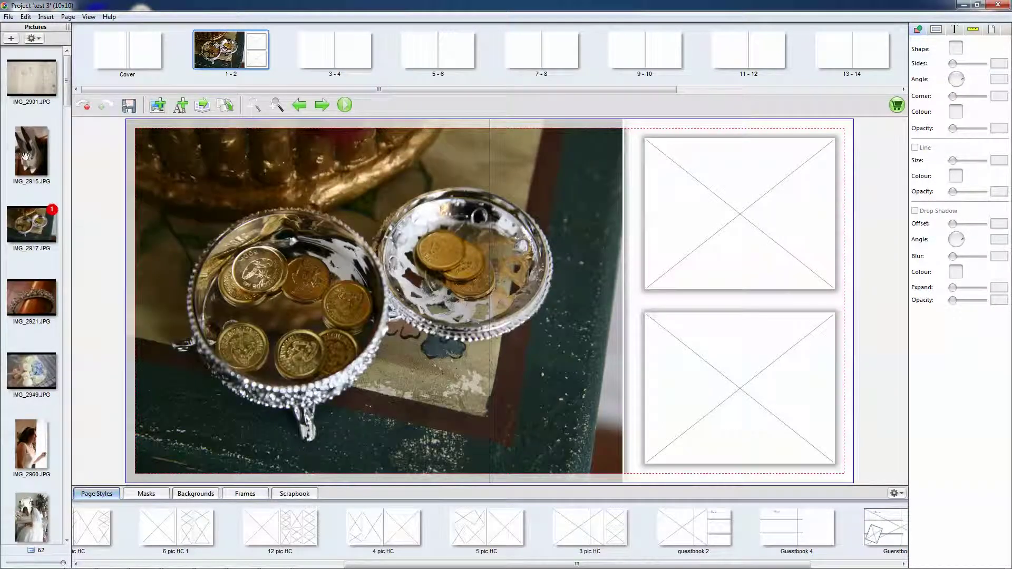
drag(24, 157, 715, 210)
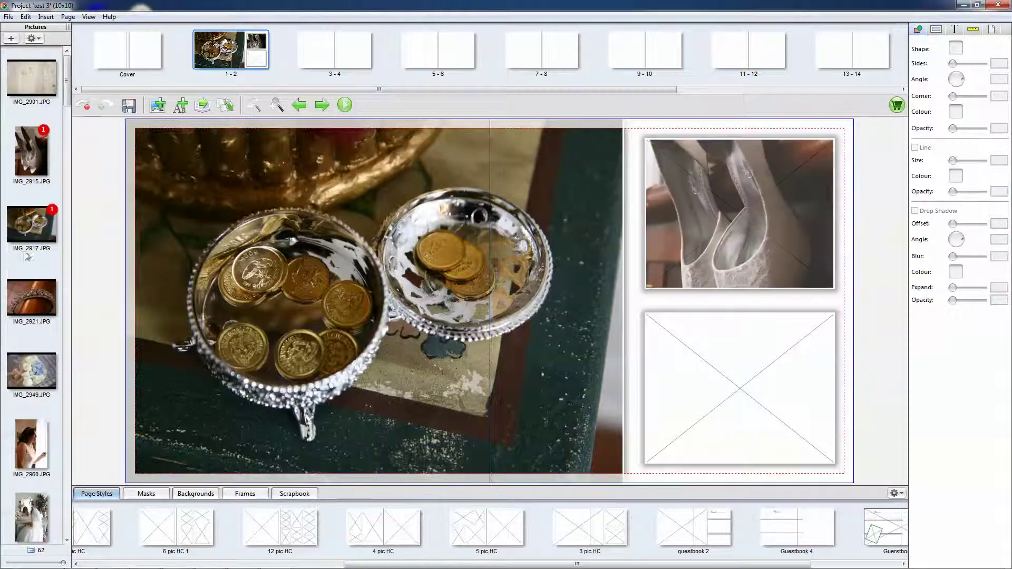
drag(31, 298, 756, 376)
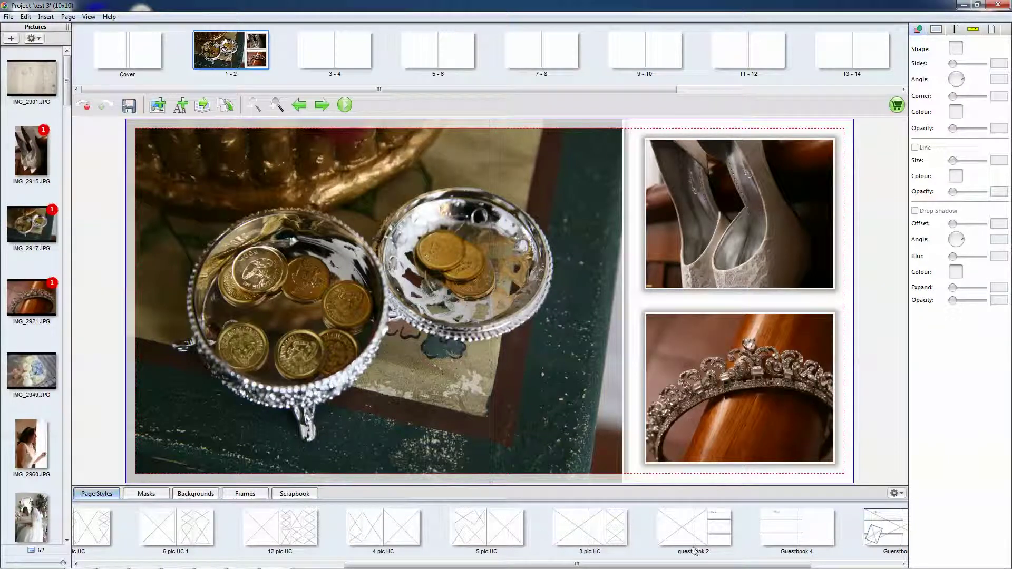
scroll(280, 544, up, 4)
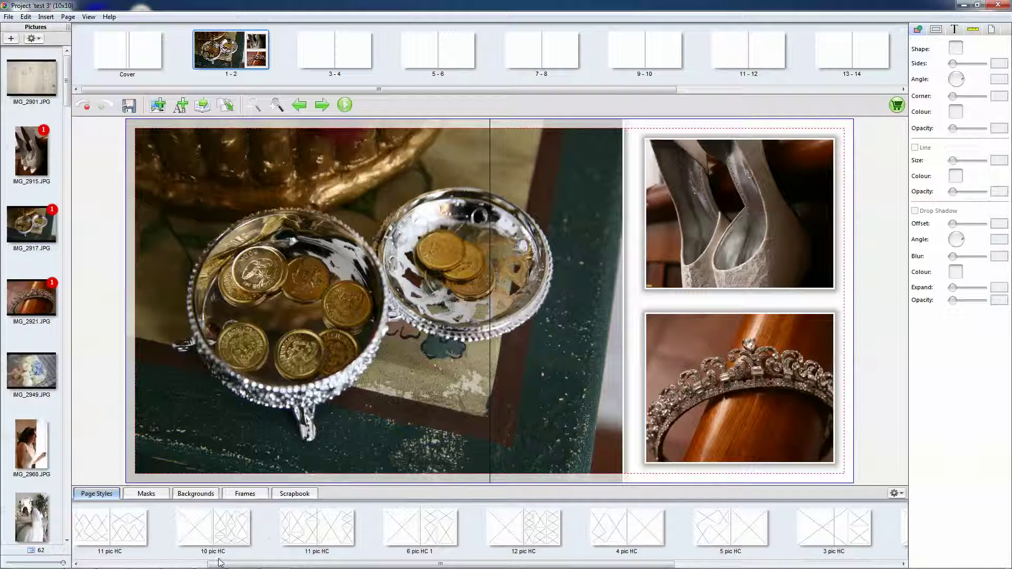
scroll(420, 533, down, 4)
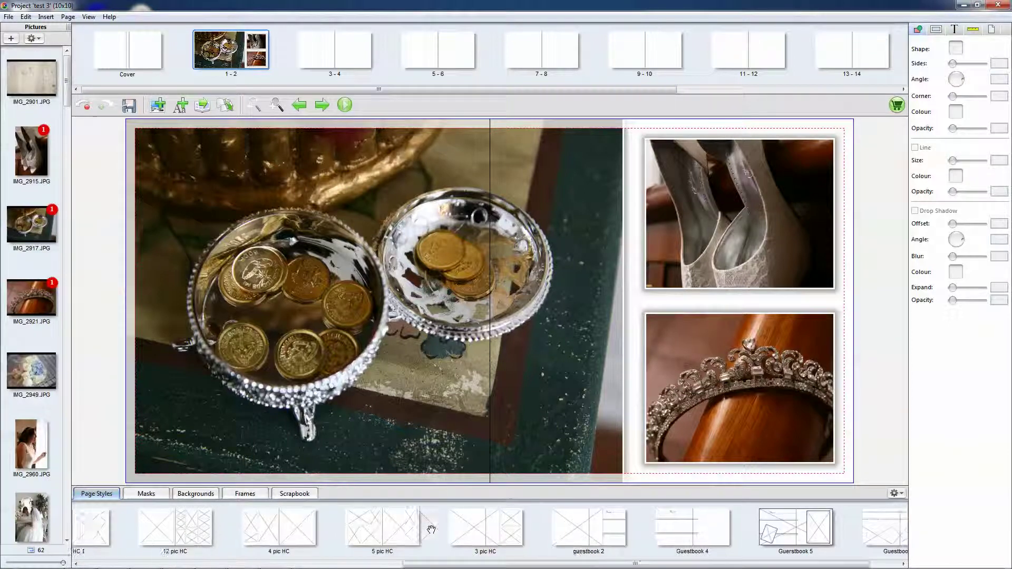
drag(638, 91, 253, 470)
scroll(523, 534, up, 3)
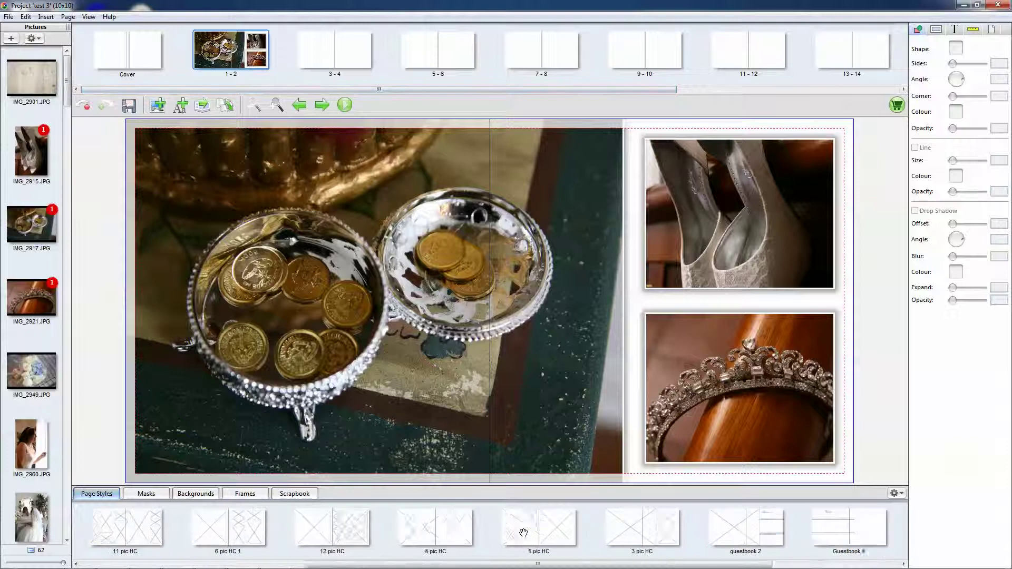
click(328, 39)
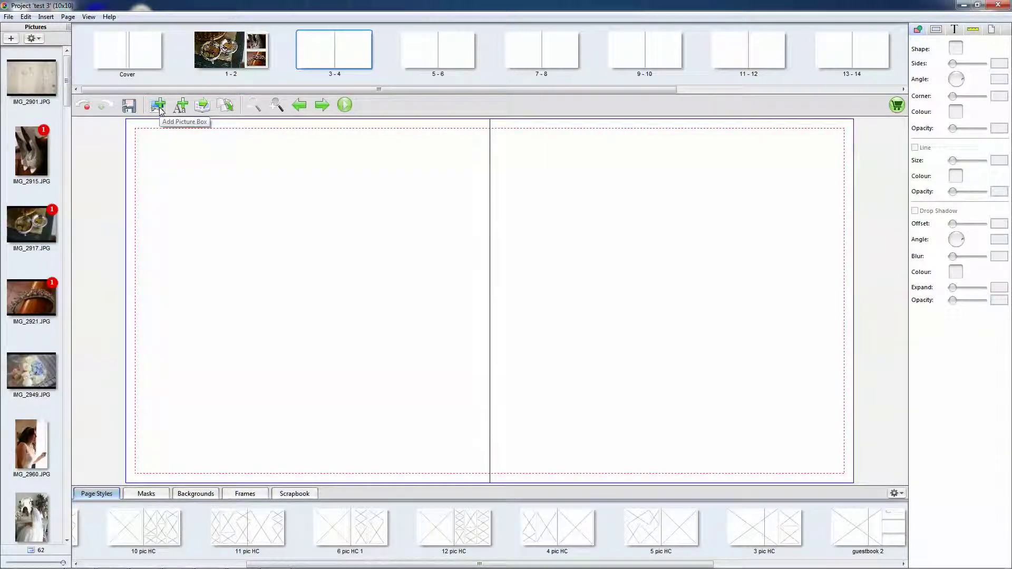
- Add a picture box and stretch it across both pages of spread 3-4
click(159, 106)
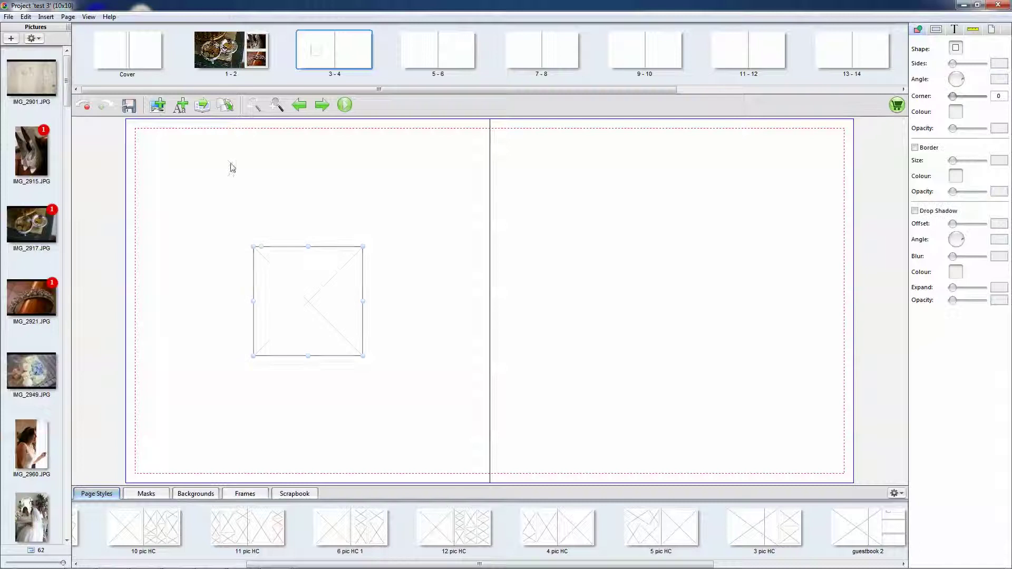
click(290, 286)
drag(300, 287, 190, 176)
drag(199, 254, 218, 470)
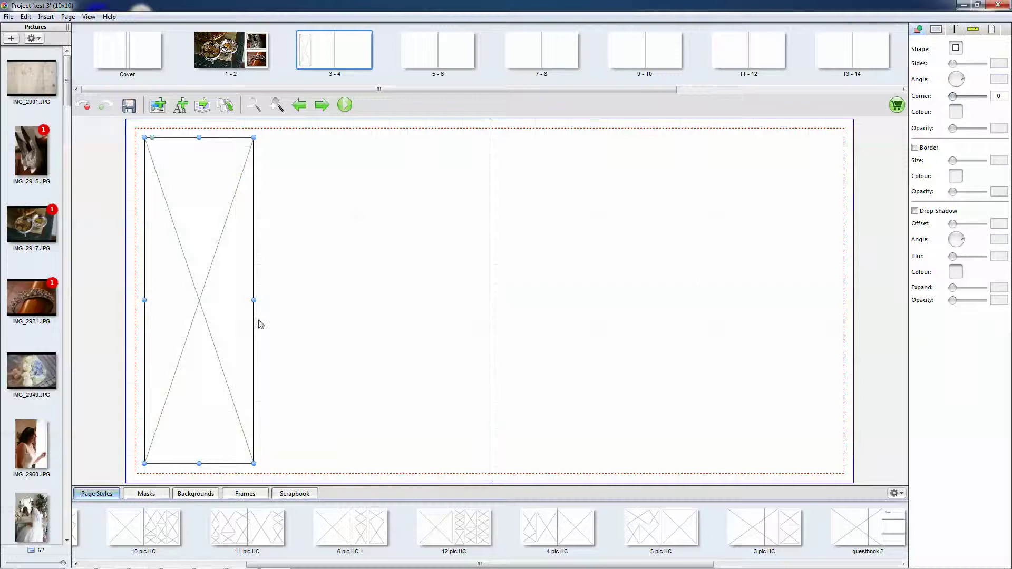
drag(250, 301, 694, 338)
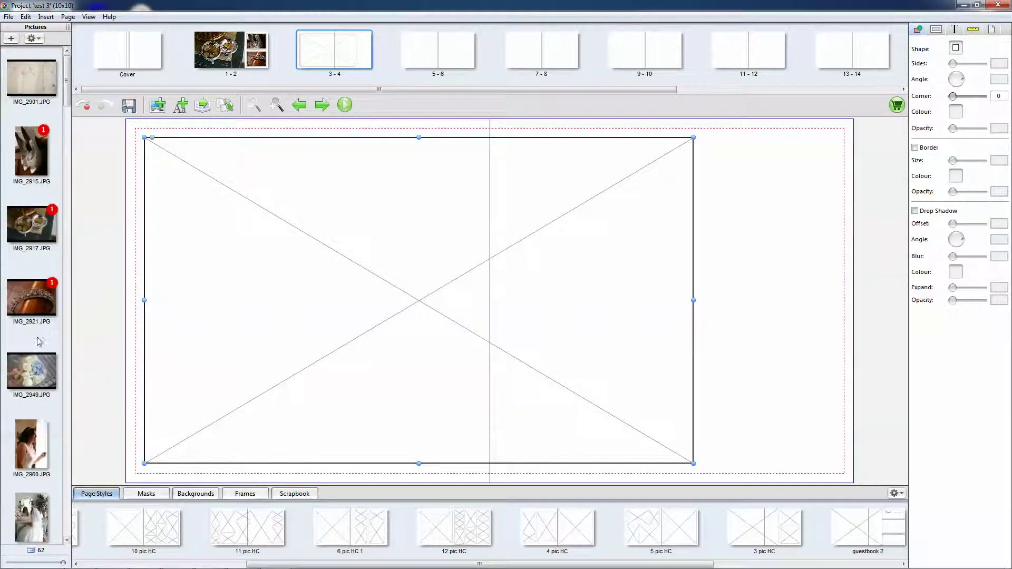
- Put the wedding procession photo IMG_3061 in the frame and bring up page-style save options
scroll(58, 308, down, 10)
scroll(37, 252, up, 2)
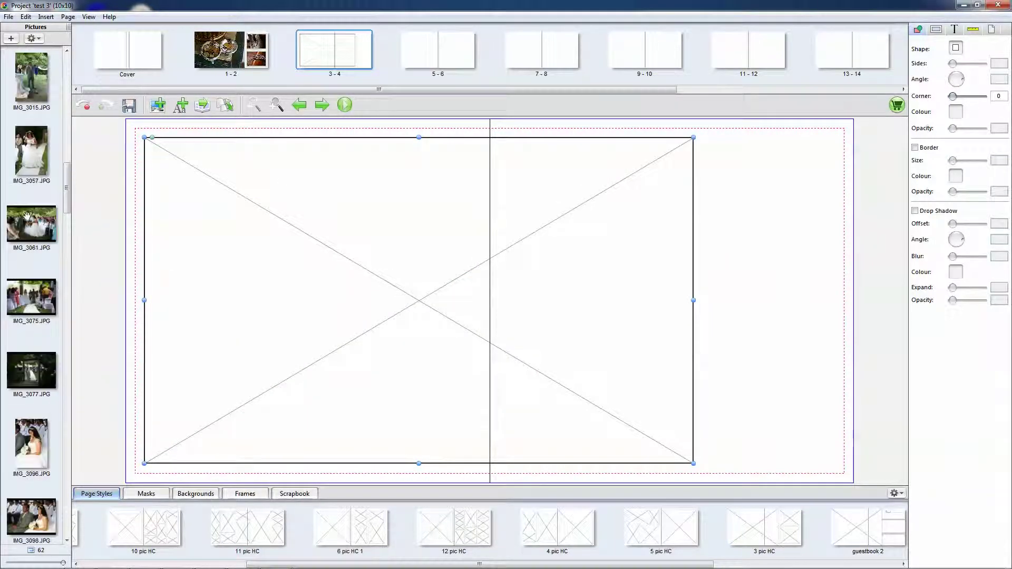
drag(26, 215, 463, 251)
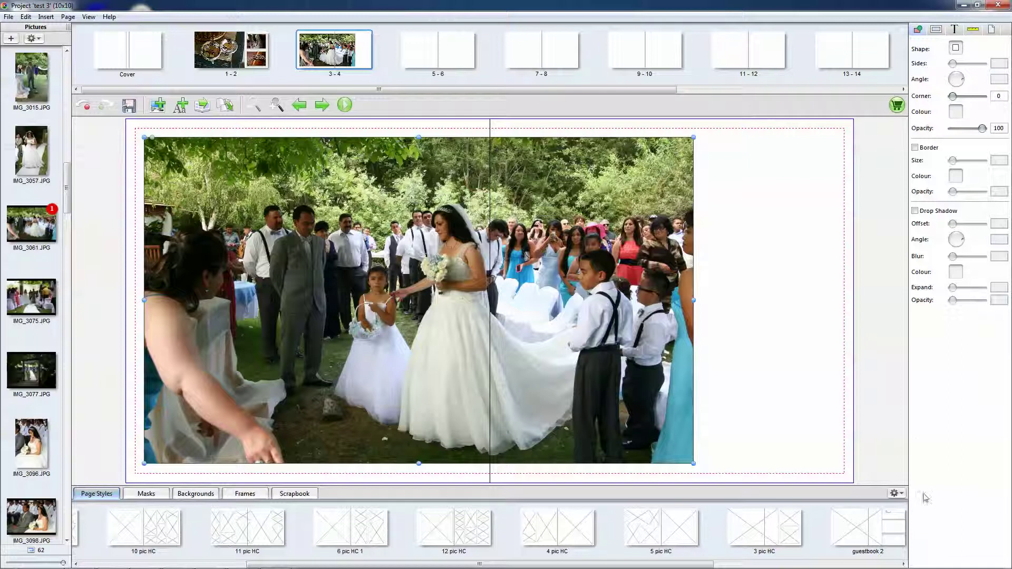
click(895, 493)
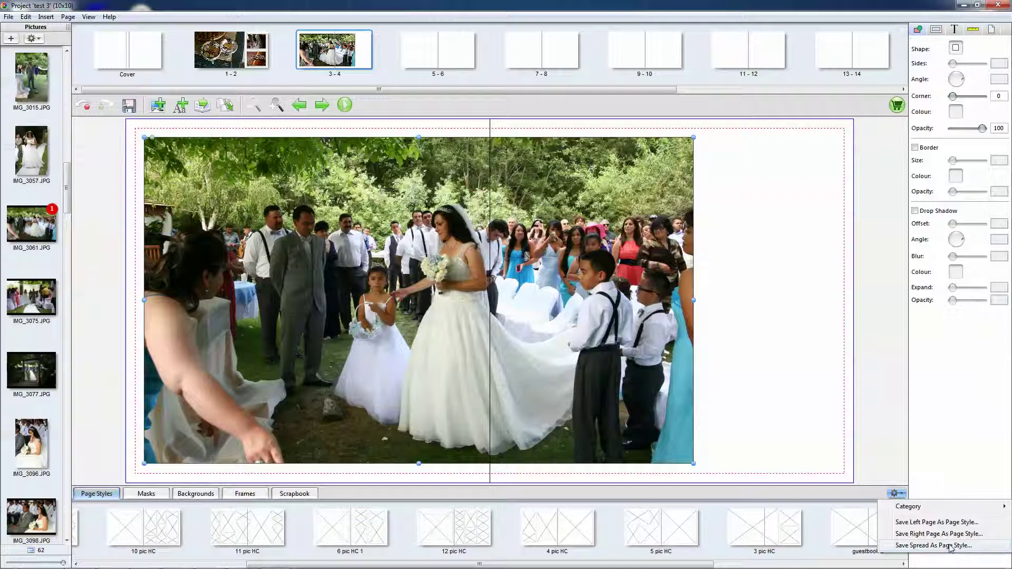
- Save the 3-4 layout as a page style, then give spread 13-14 background 1 (5)
click(688, 526)
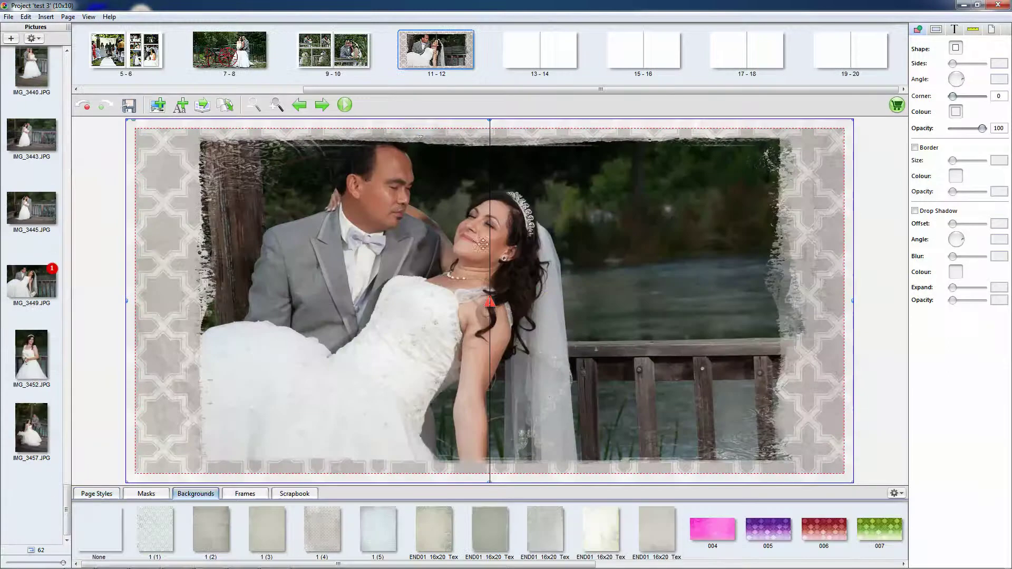
click(529, 63)
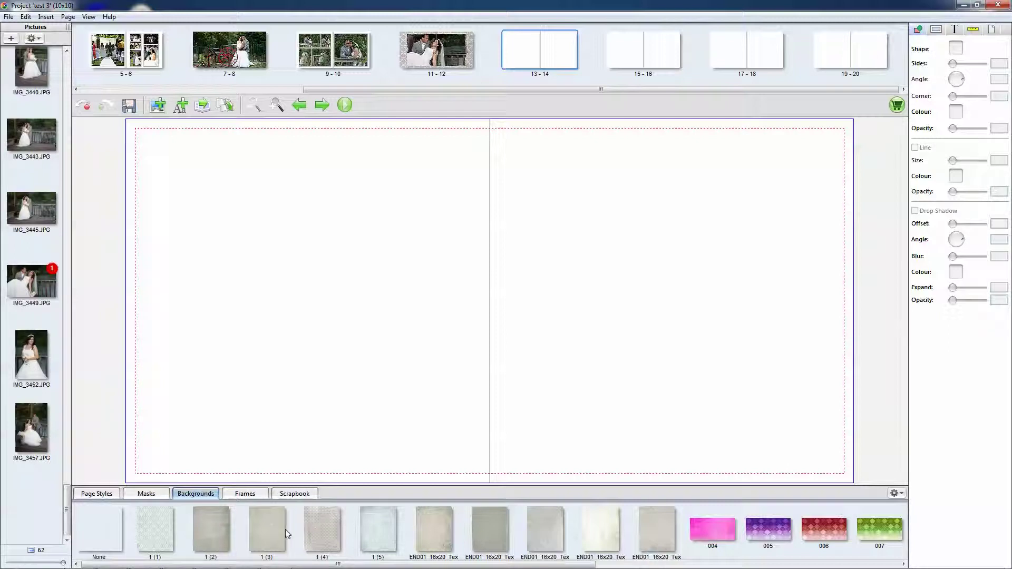
drag(380, 541, 486, 362)
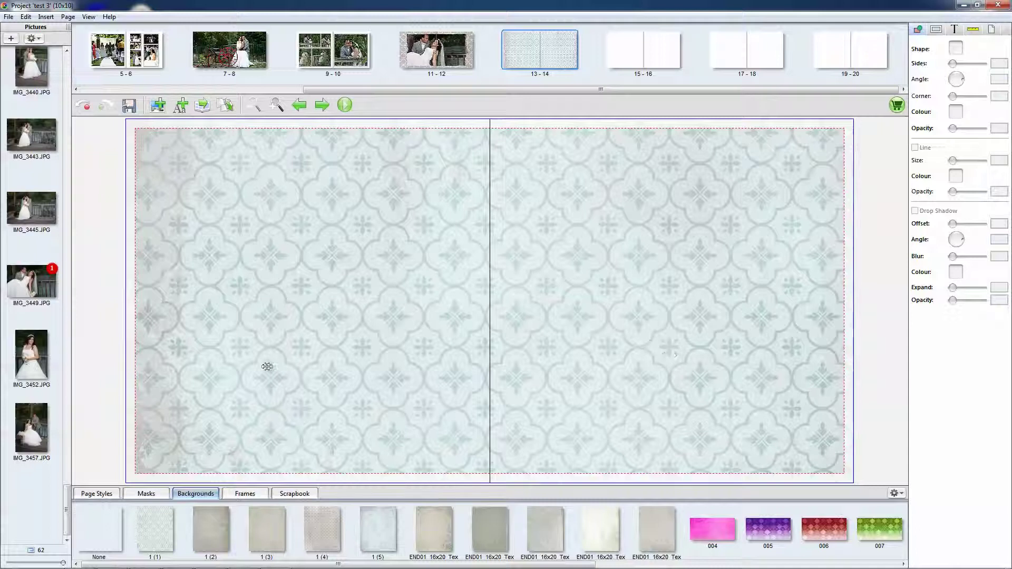
- Apply the 3 pic HC layout to spread 13-14 with a grey patterned right-page background
click(96, 496)
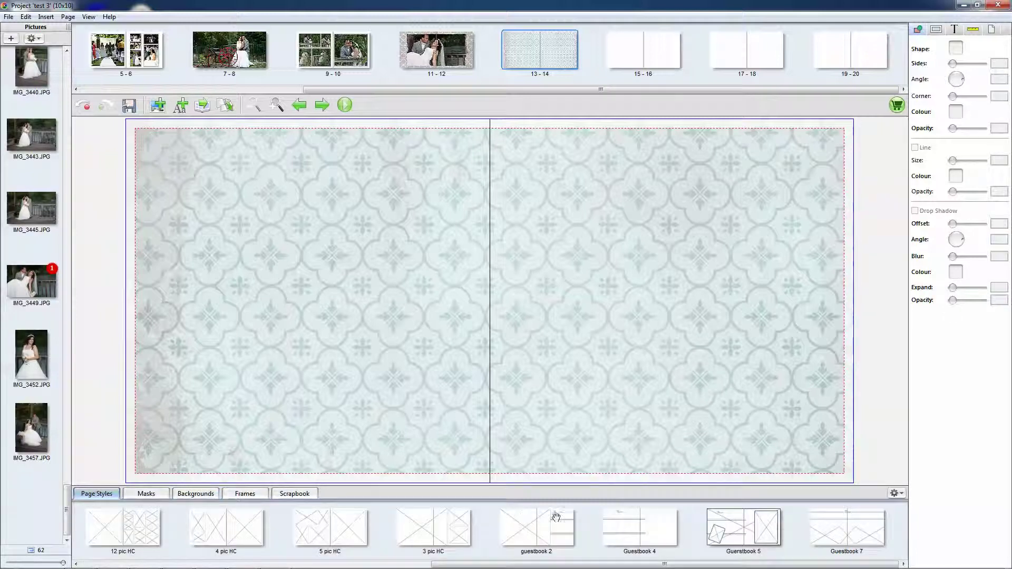
drag(464, 532, 501, 300)
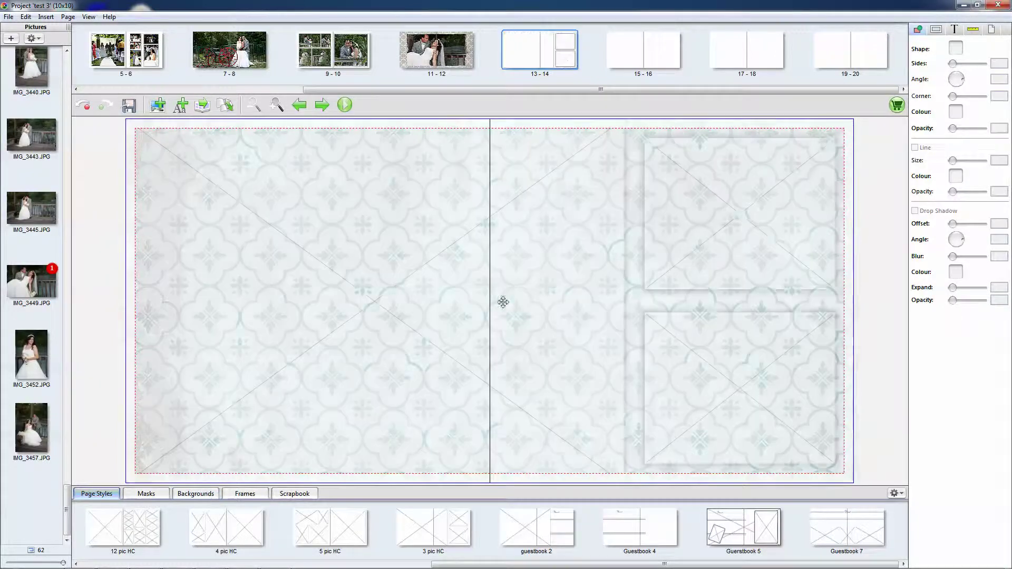
click(196, 493)
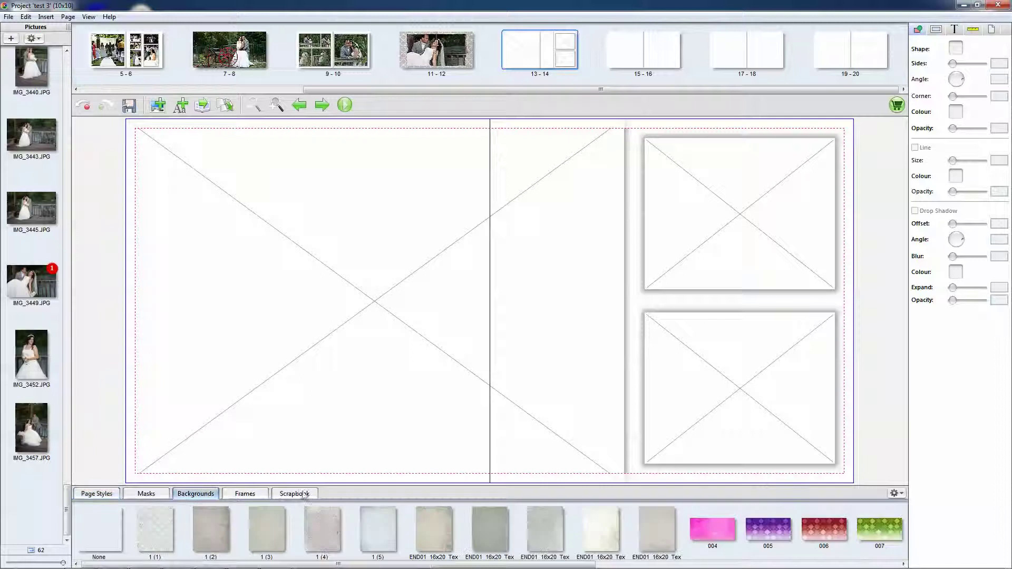
drag(434, 530, 490, 315)
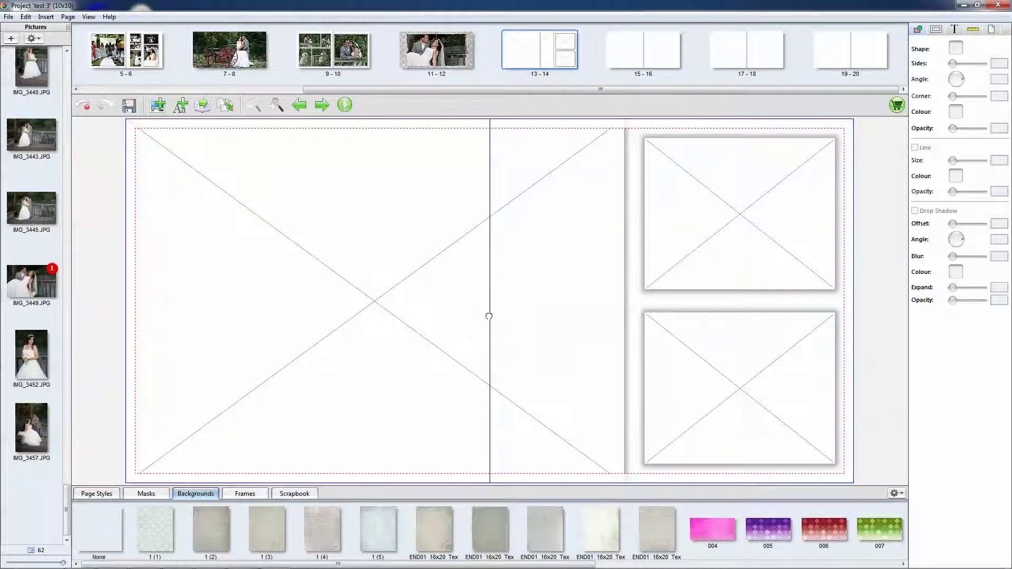
- Put IMG_3445 in the large frame with Fade Mask, no border and no drop shadow
click(180, 232)
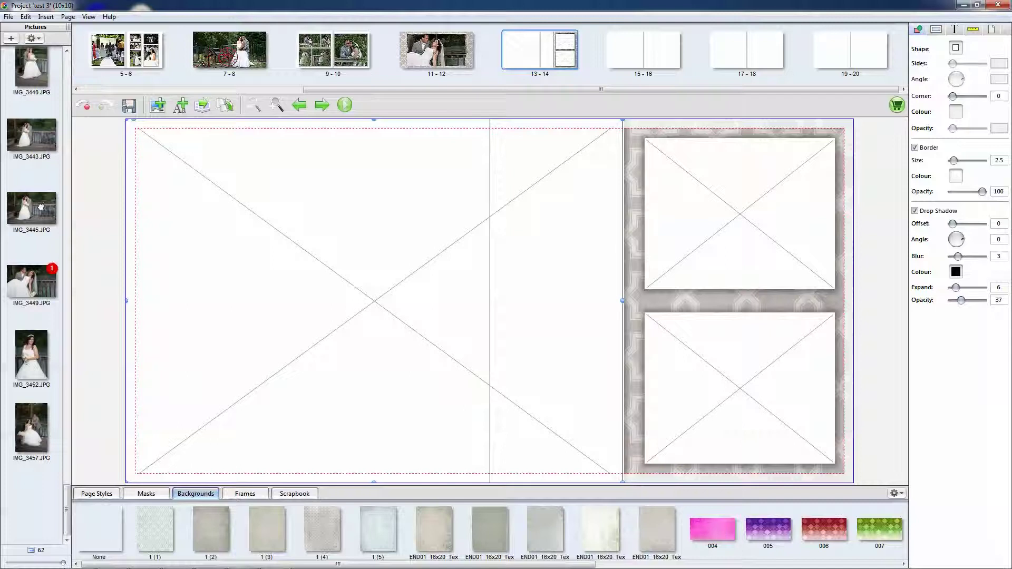
drag(41, 207, 375, 244)
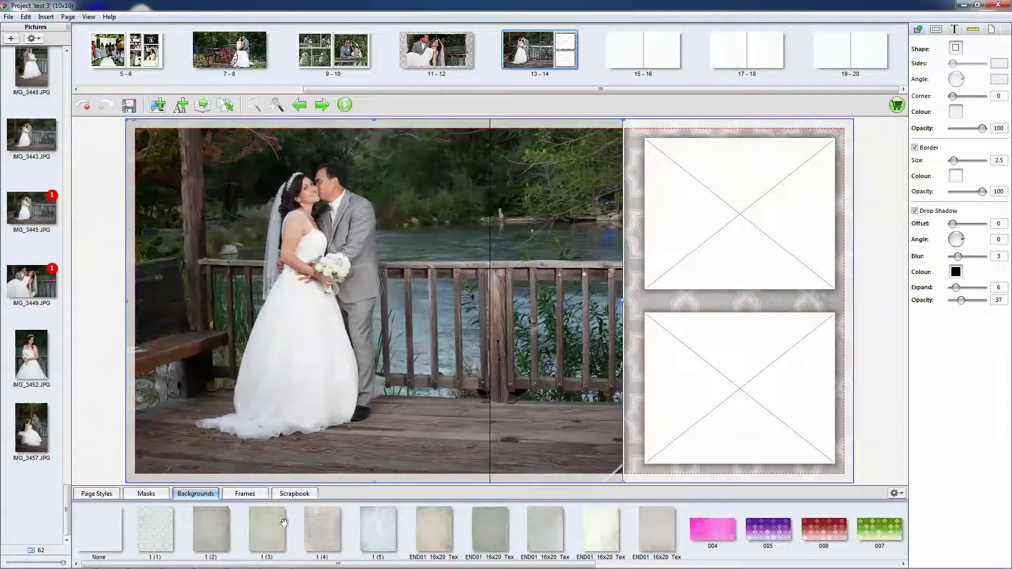
click(147, 495)
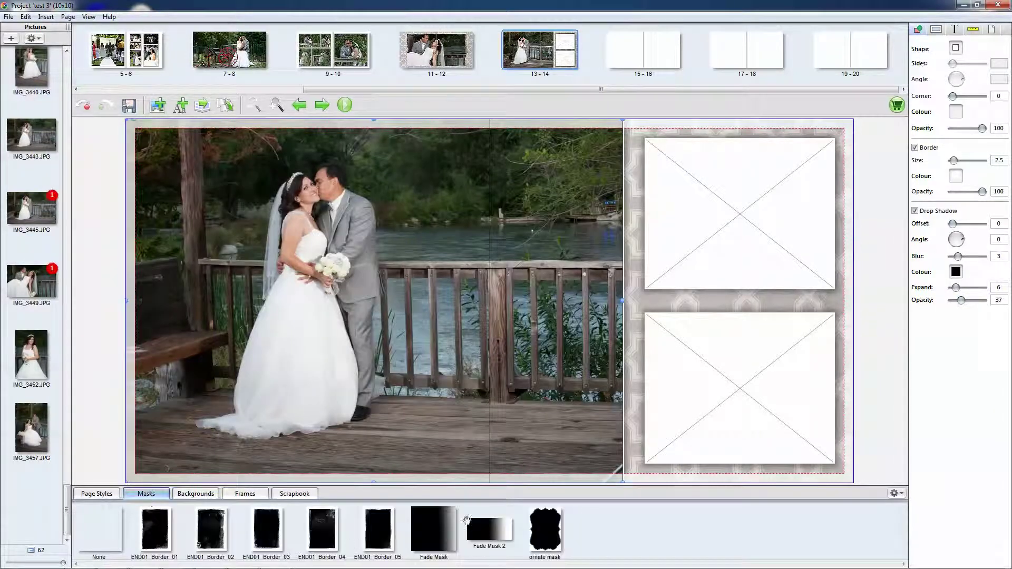
drag(435, 524, 477, 316)
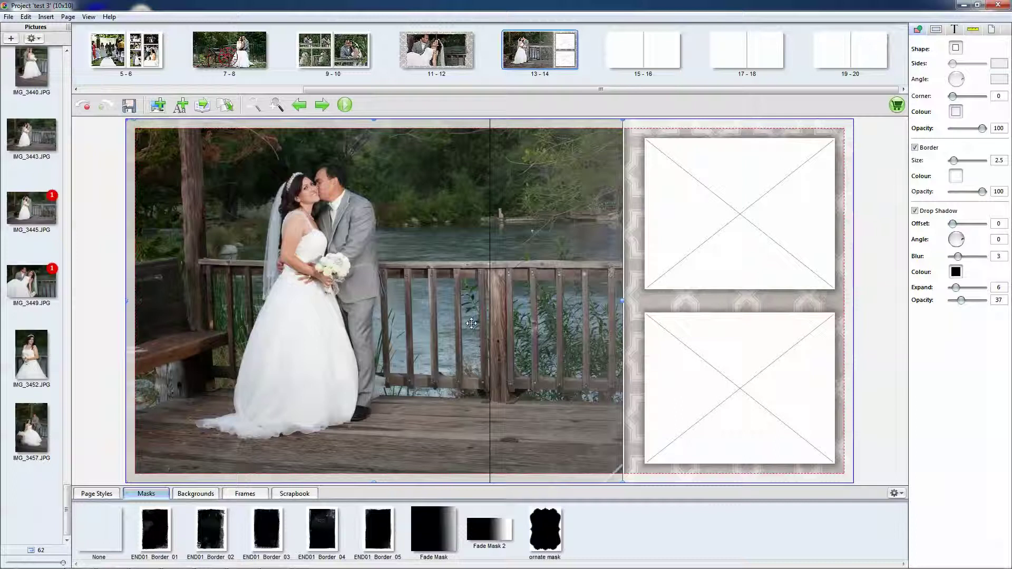
click(914, 148)
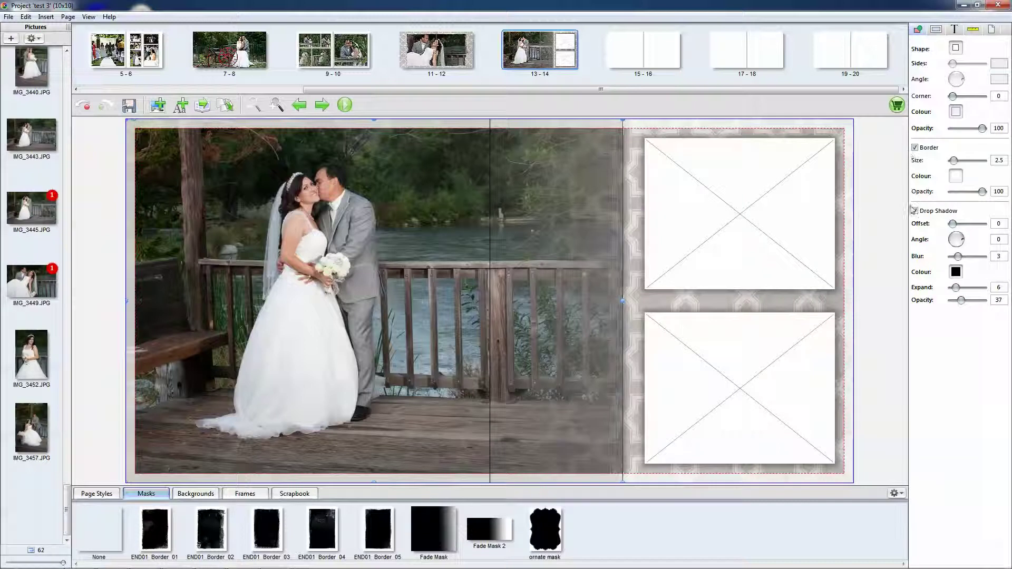
click(914, 210)
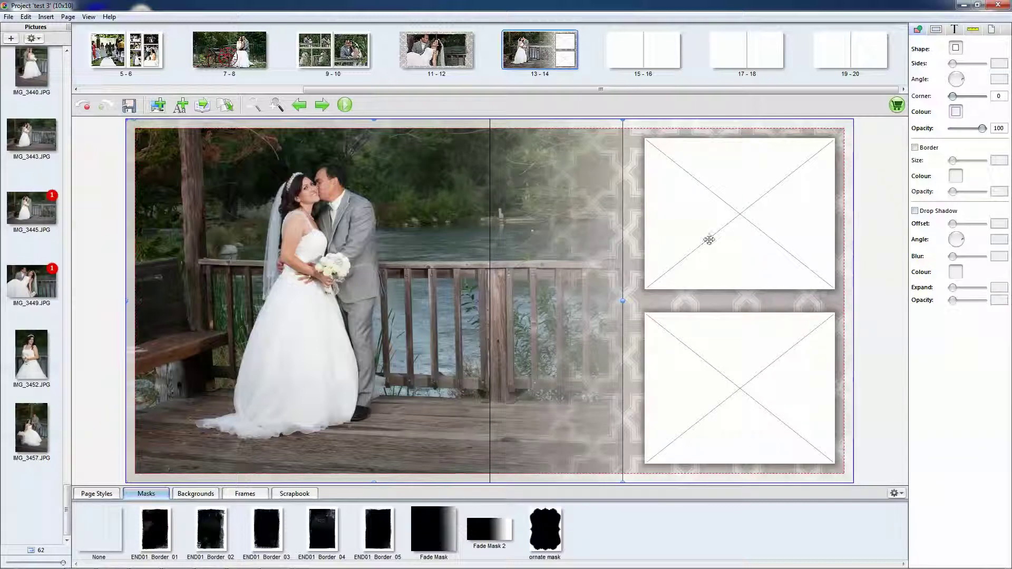
click(709, 240)
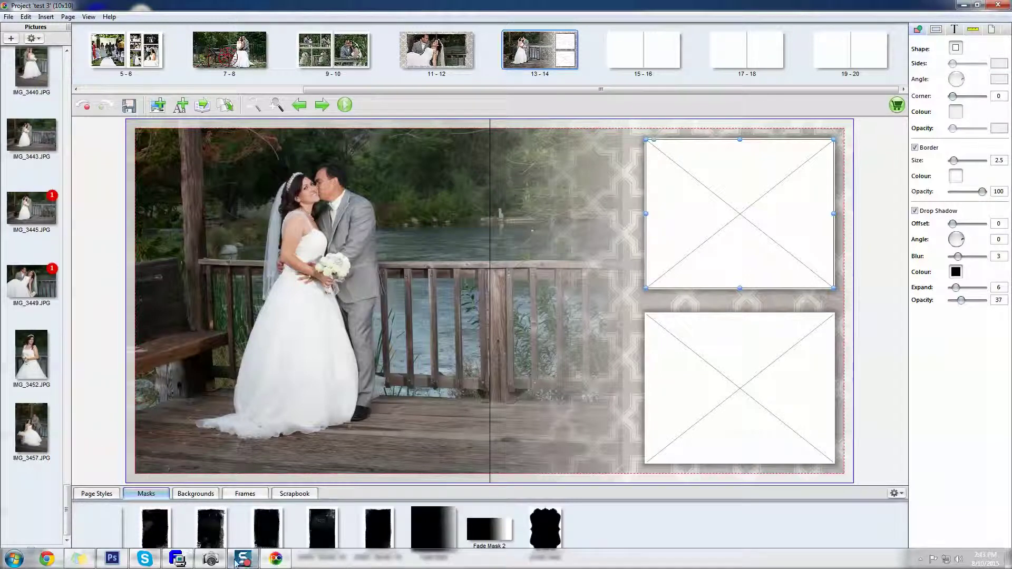
key(Page_Down)
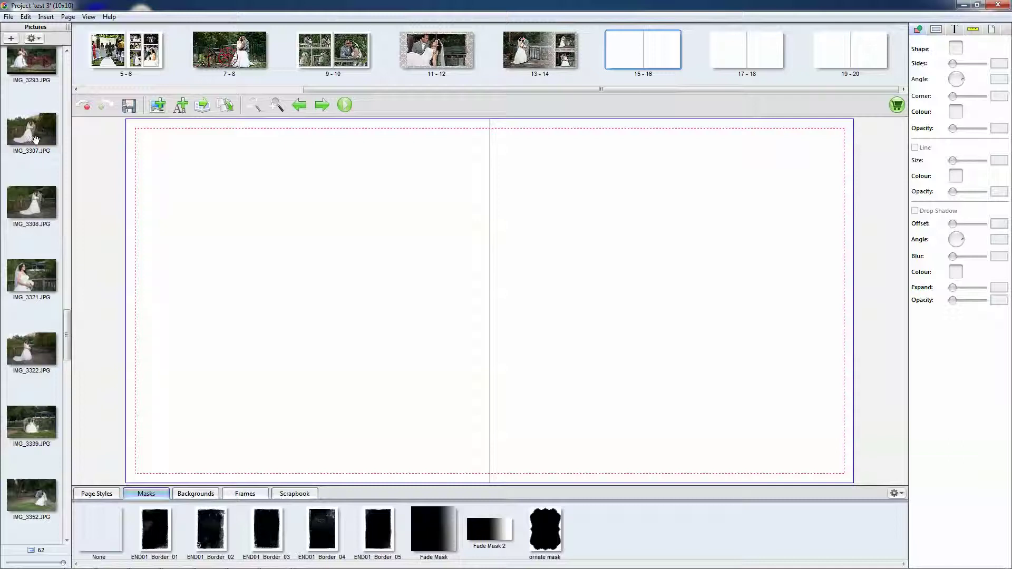
- Fit IMG_3307 to spread 15-16 shifted slightly up, then place IMG_3308 on spread 17-18
drag(100, 162, 368, 275)
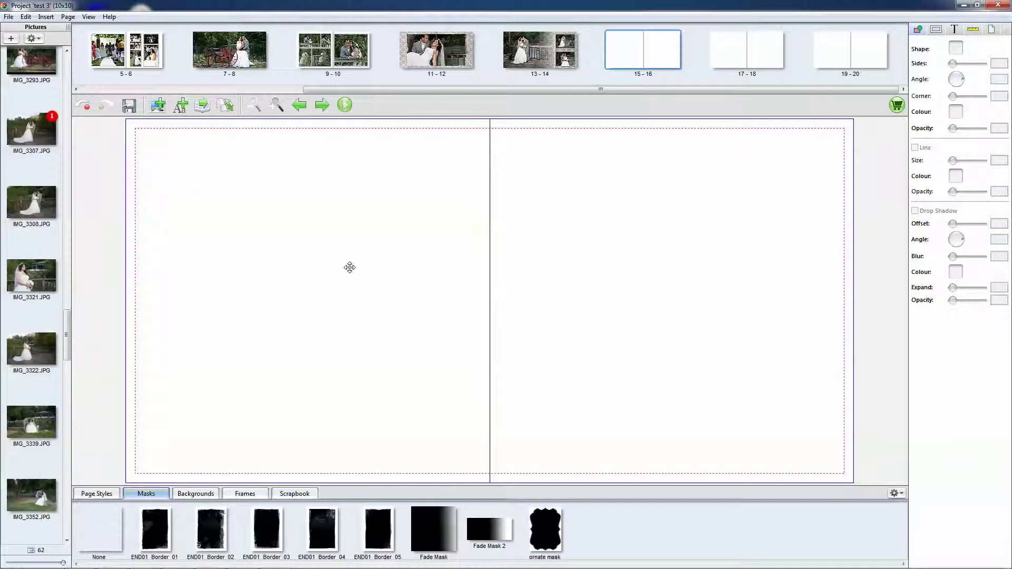
right_click(364, 271)
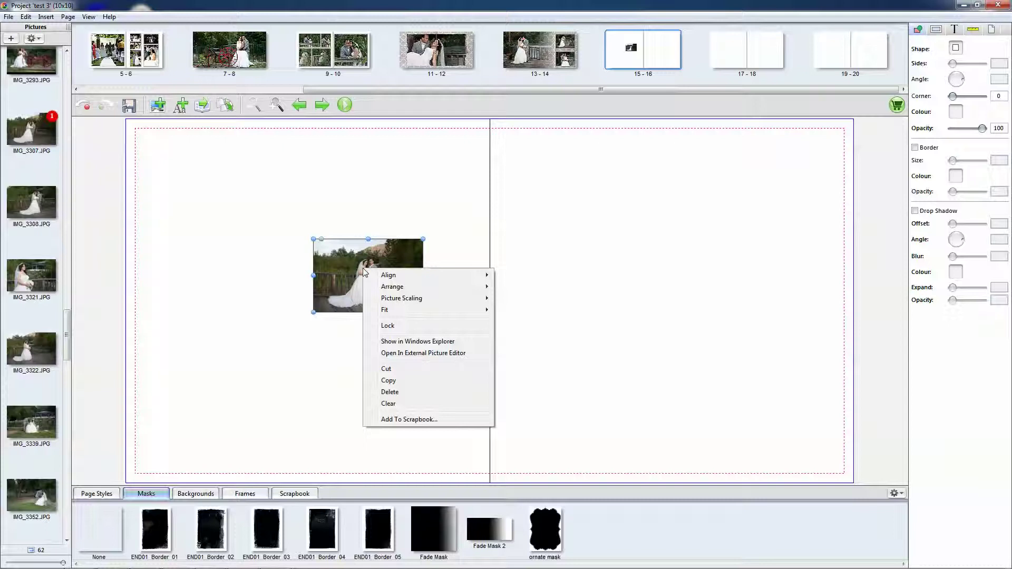
mouse_move(423, 309)
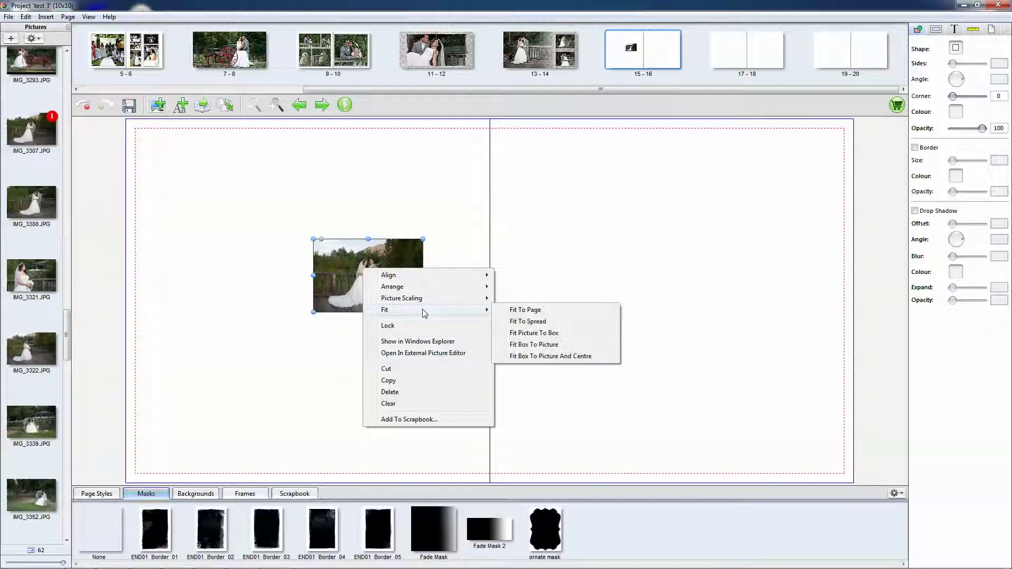
click(527, 322)
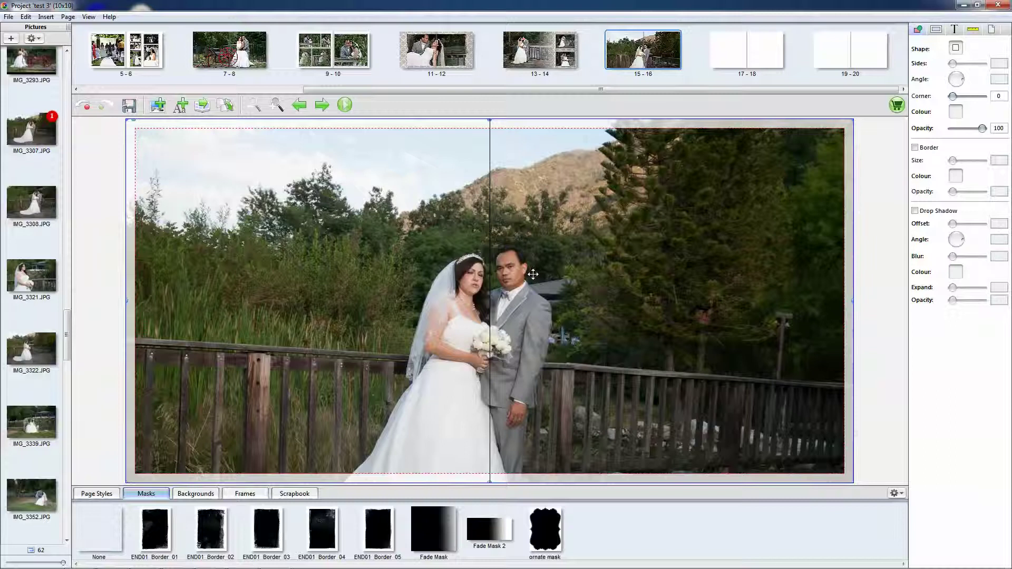
drag(567, 277, 571, 209)
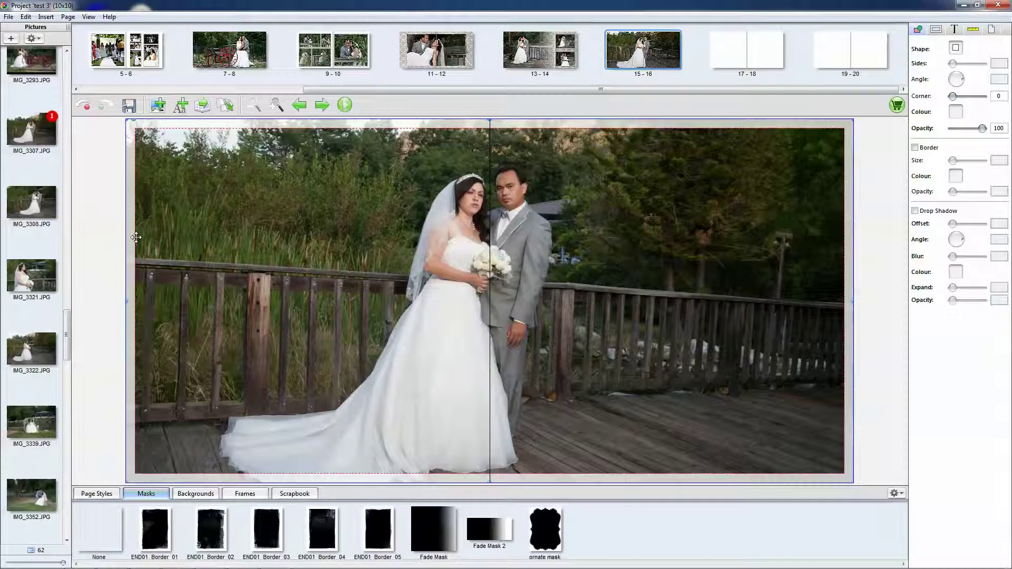
click(748, 49)
drag(32, 202, 334, 335)
- Fit the placed photo to the whole 17-18 spread
right_click(378, 235)
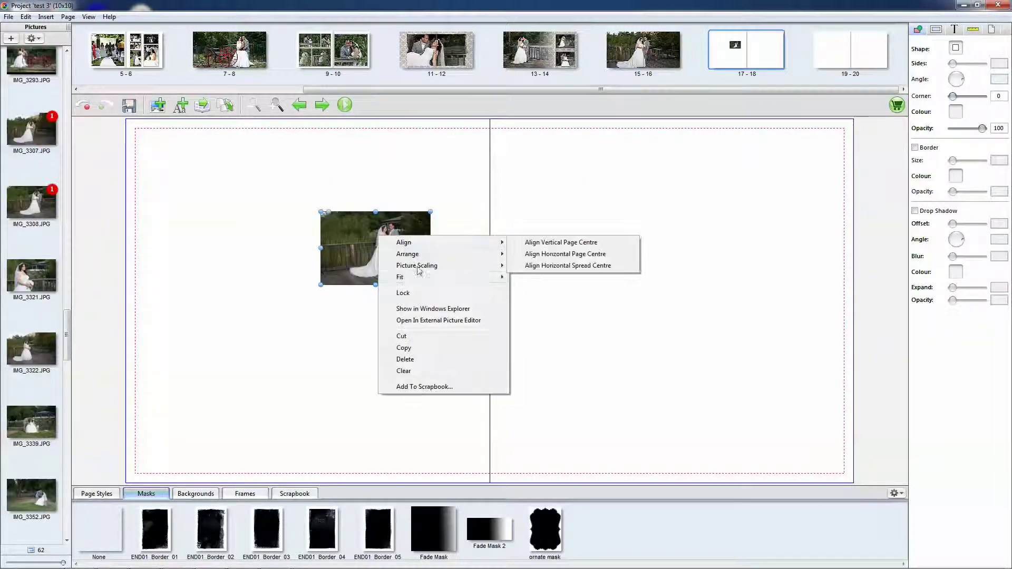
mouse_move(411, 280)
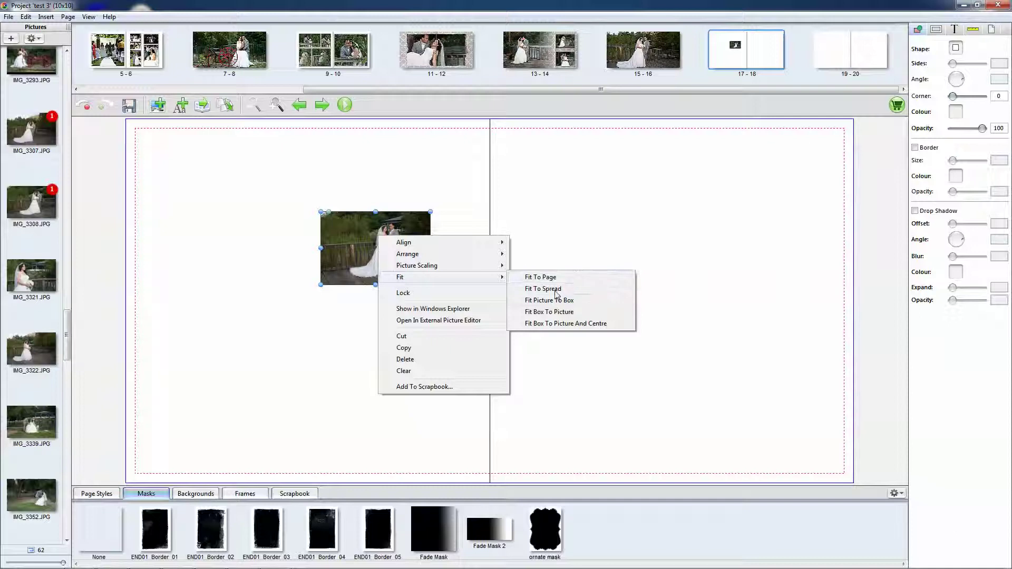
click(537, 290)
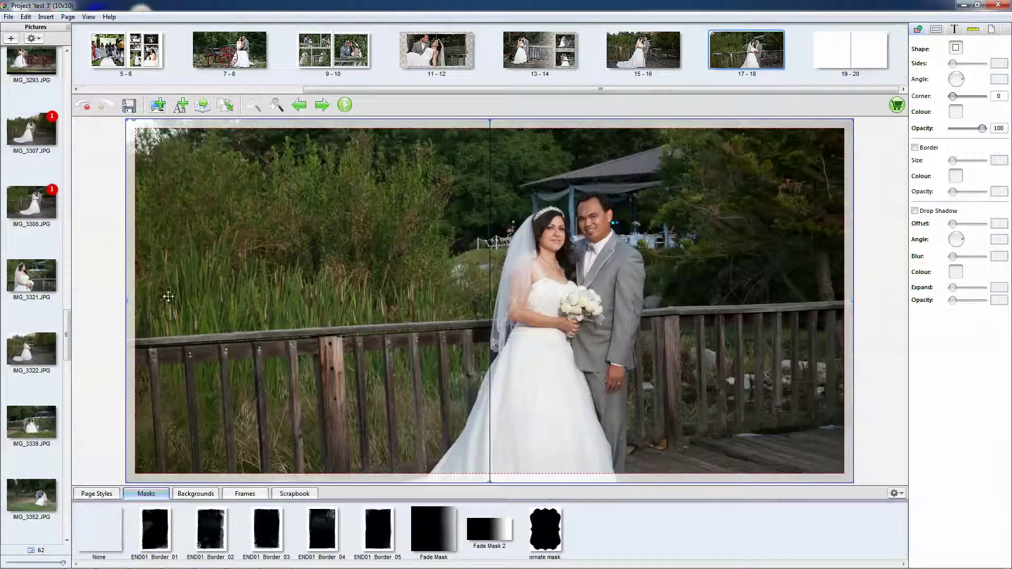
- On spread 19-20, fit IMG_3321 to the left page and IMG_3322 to the right page
click(823, 67)
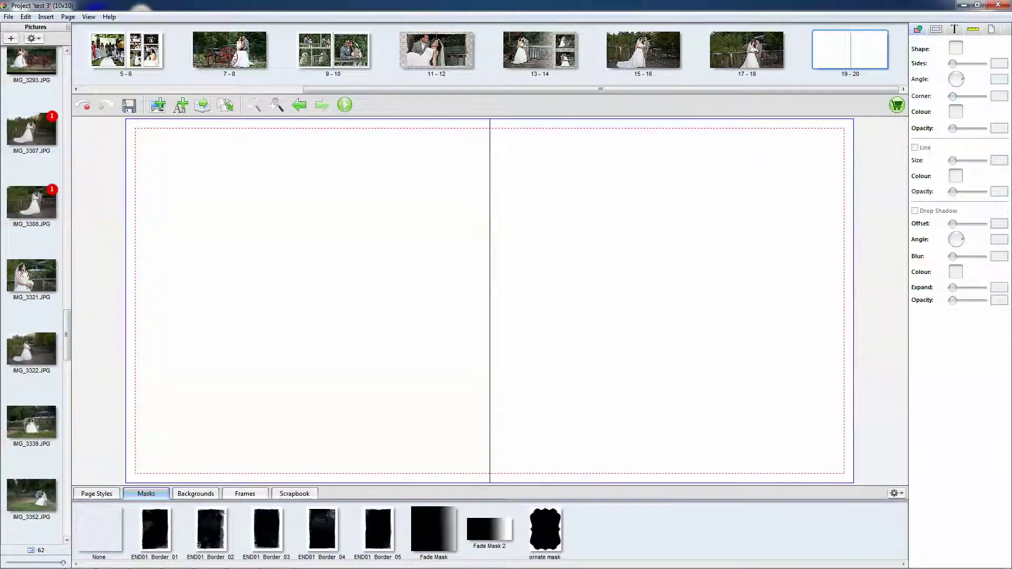
drag(22, 273, 443, 273)
right_click(433, 257)
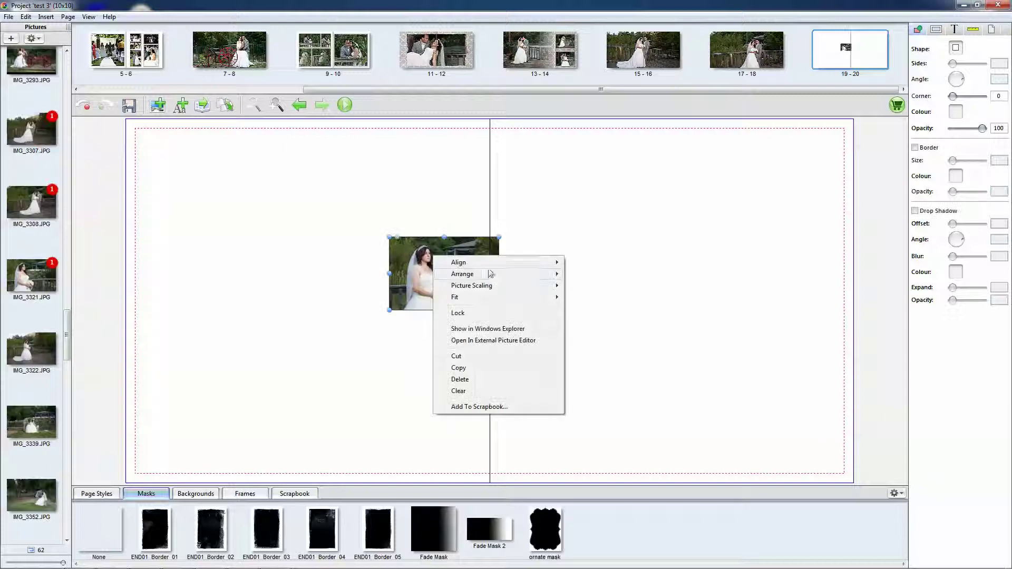
mouse_move(472, 296)
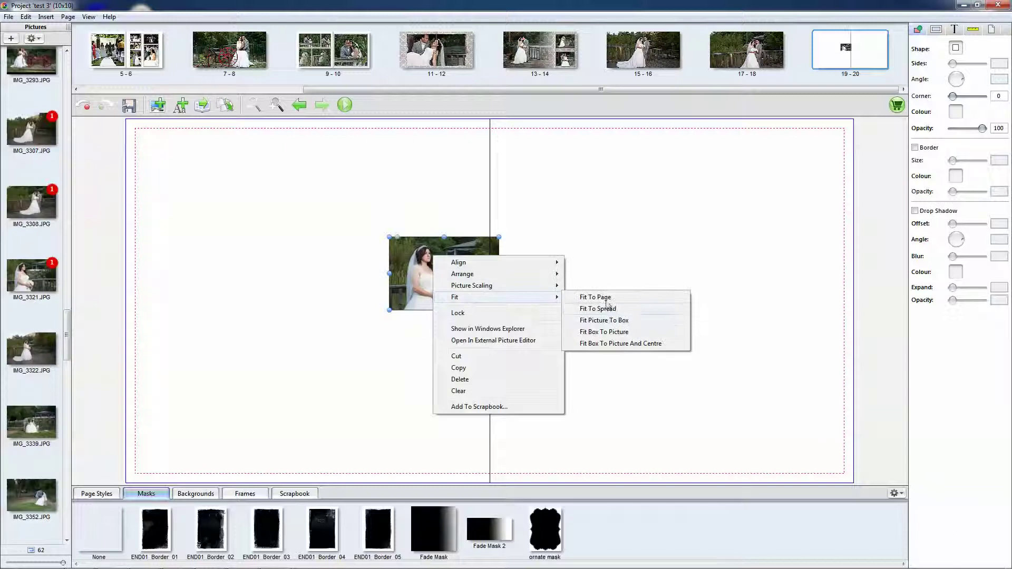
click(598, 296)
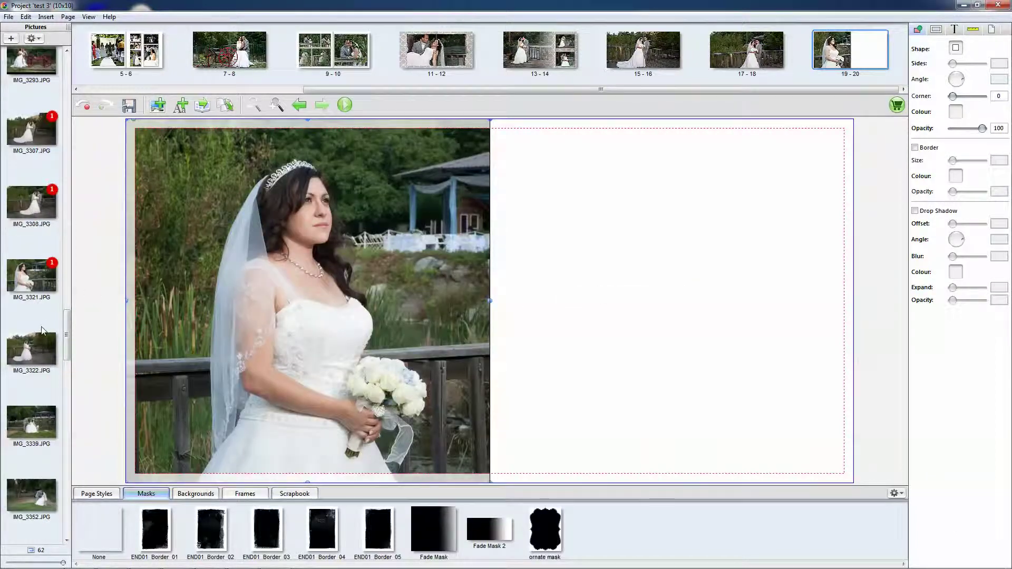
drag(21, 357, 628, 293)
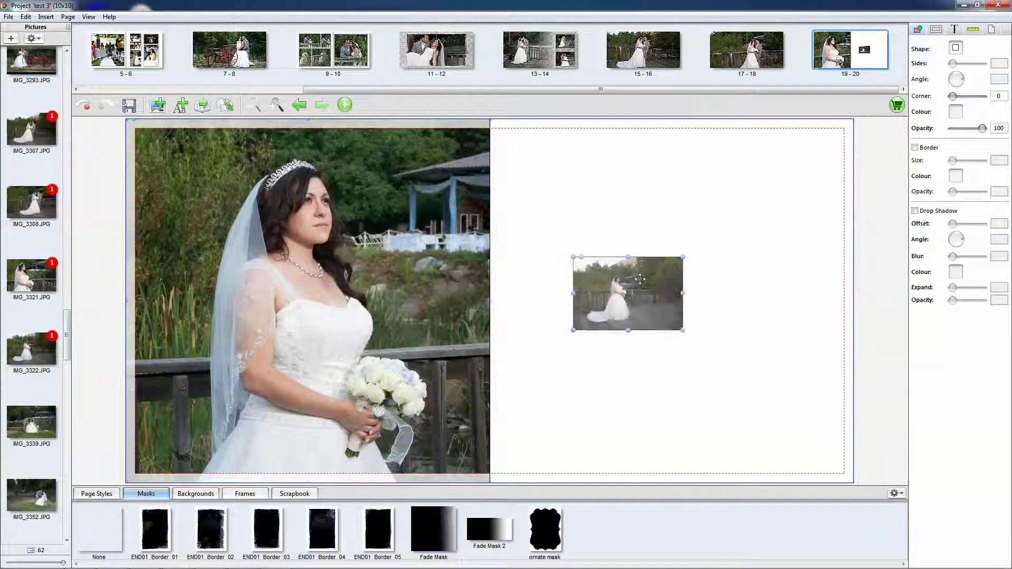
right_click(640, 279)
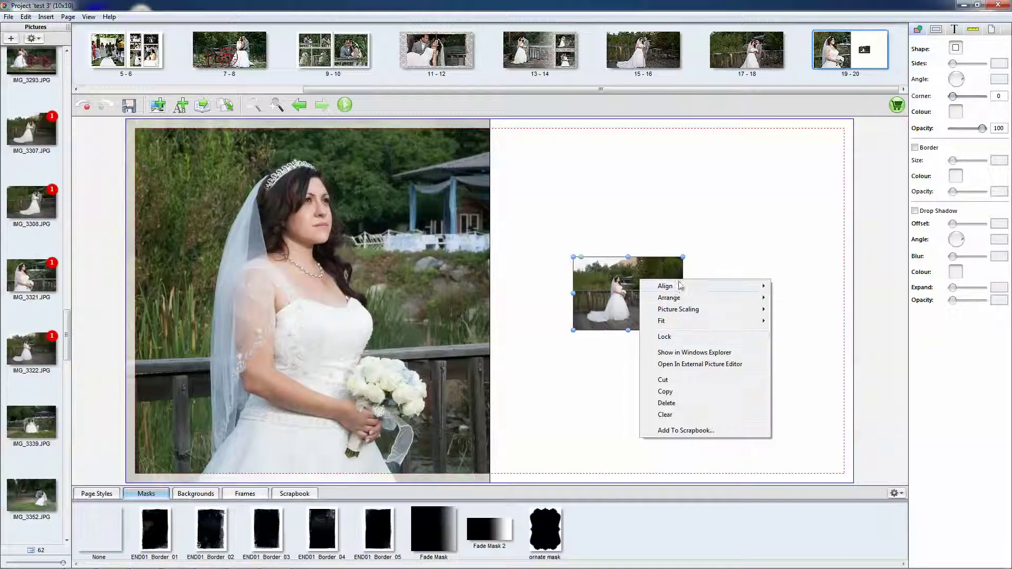
mouse_move(668, 321)
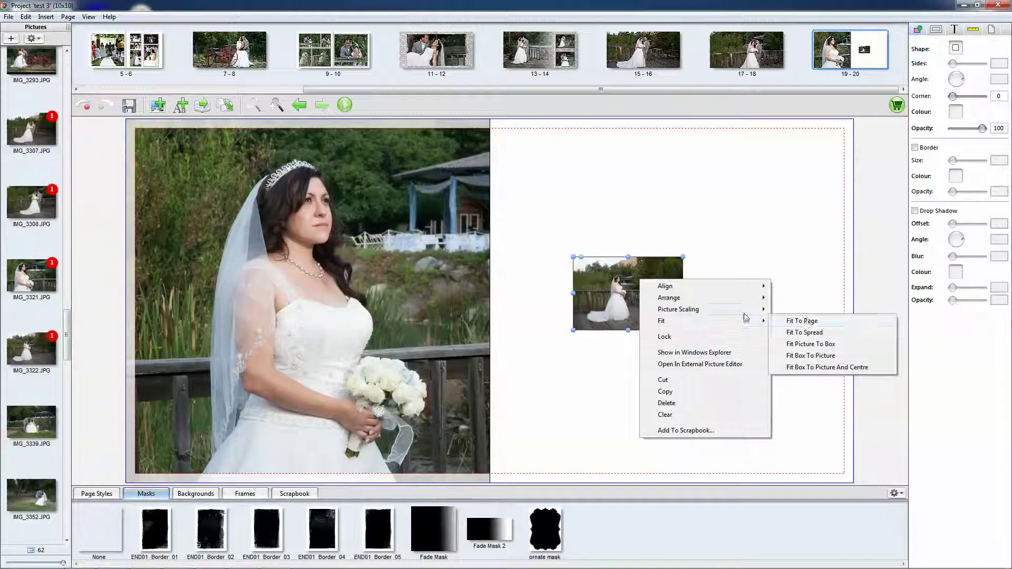
click(800, 323)
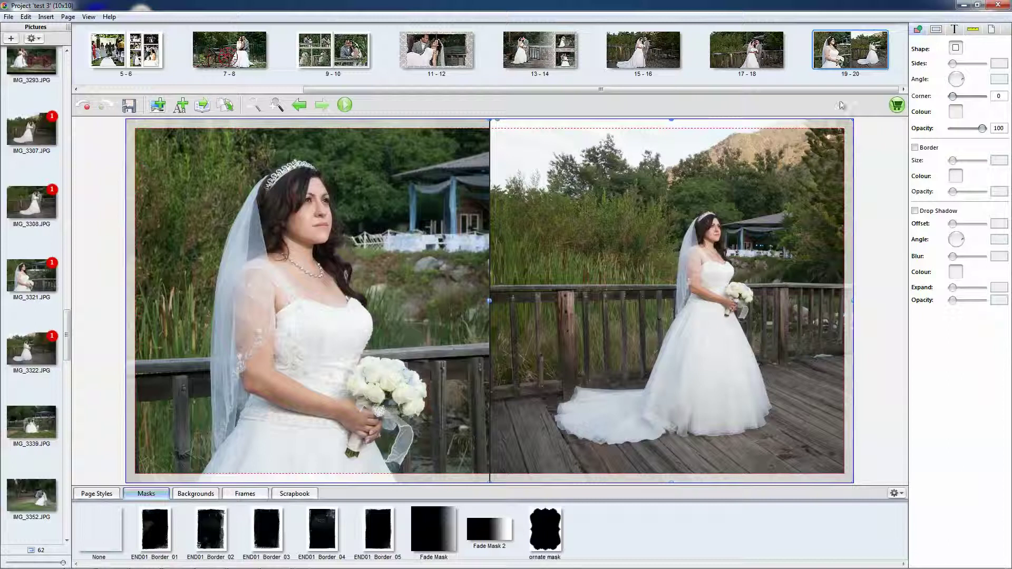
drag(457, 90, 236, 90)
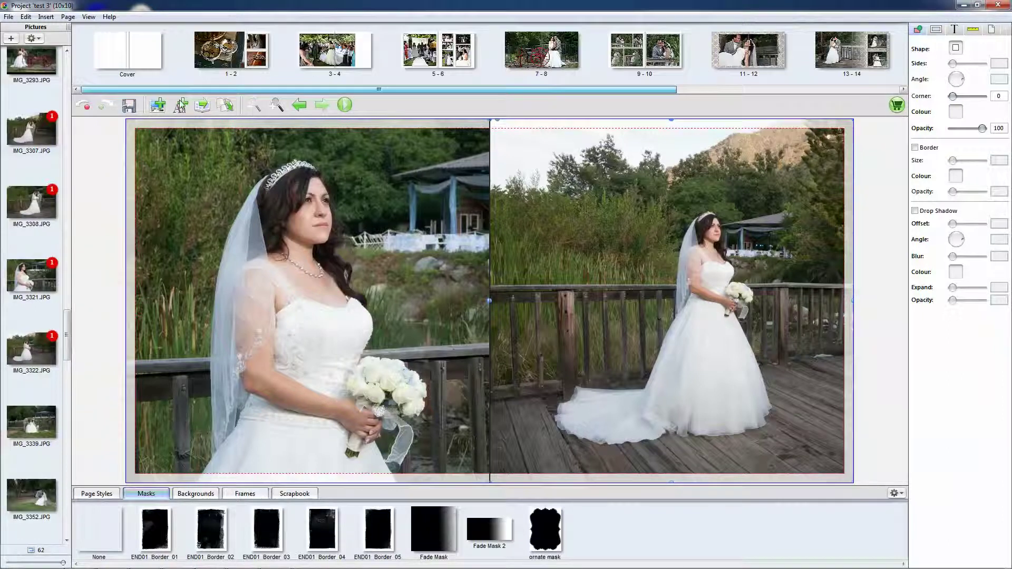
- Place IMG_3339 on the cover, fit it to the spread, and accept the crop
click(139, 59)
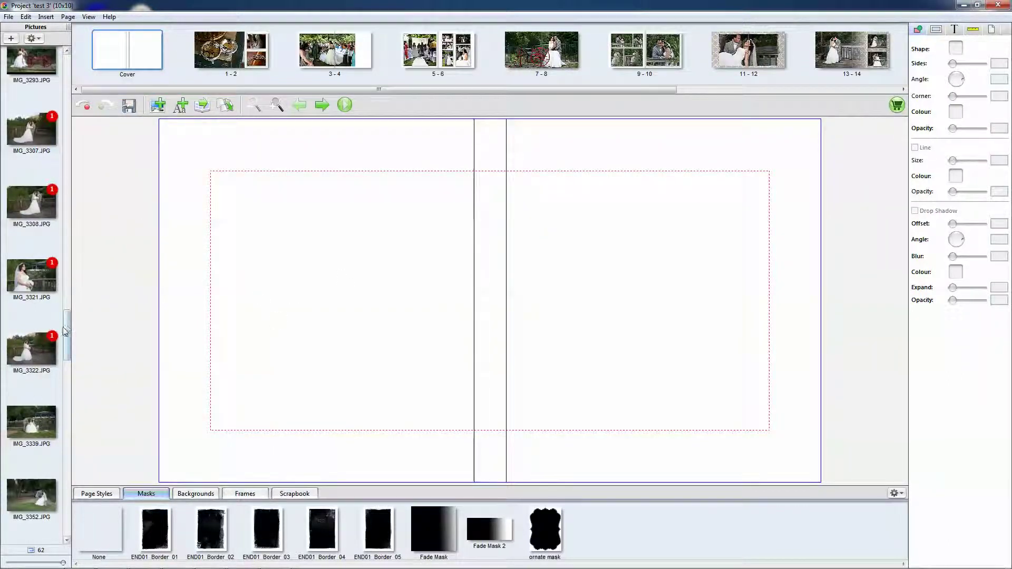
drag(67, 331, 69, 346)
drag(46, 268, 313, 299)
right_click(325, 290)
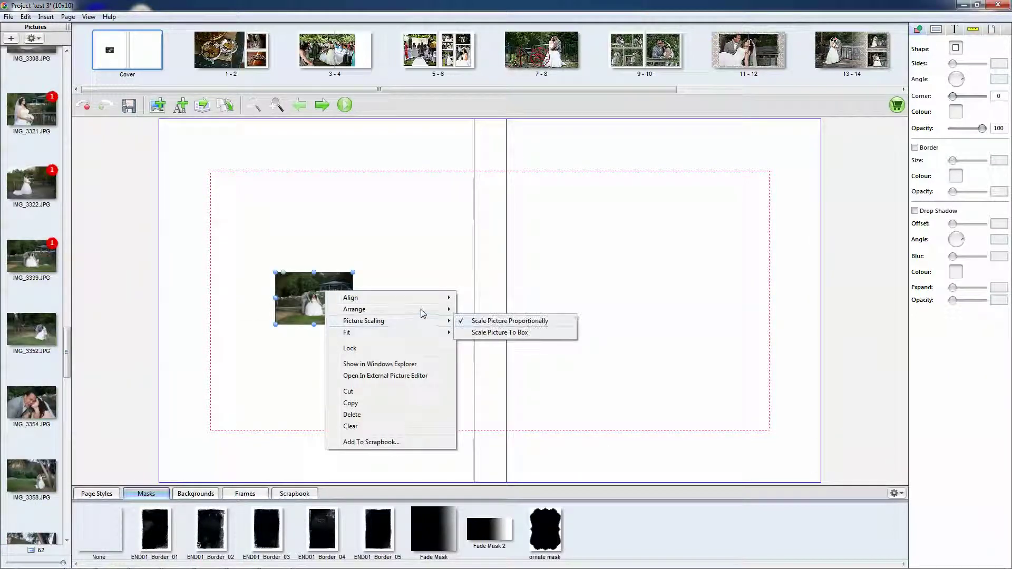
mouse_move(406, 333)
click(496, 333)
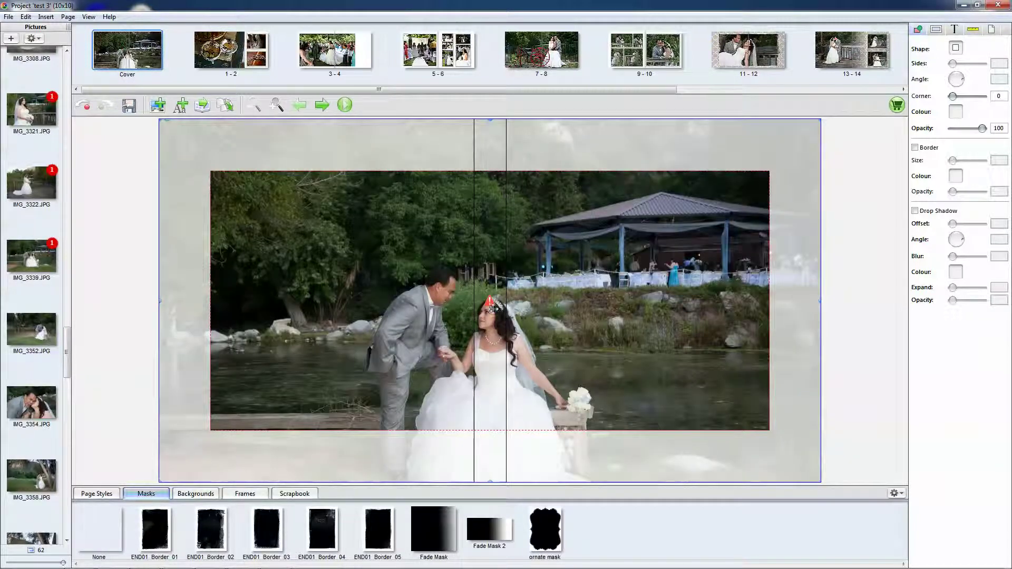
right_click(599, 289)
click(551, 300)
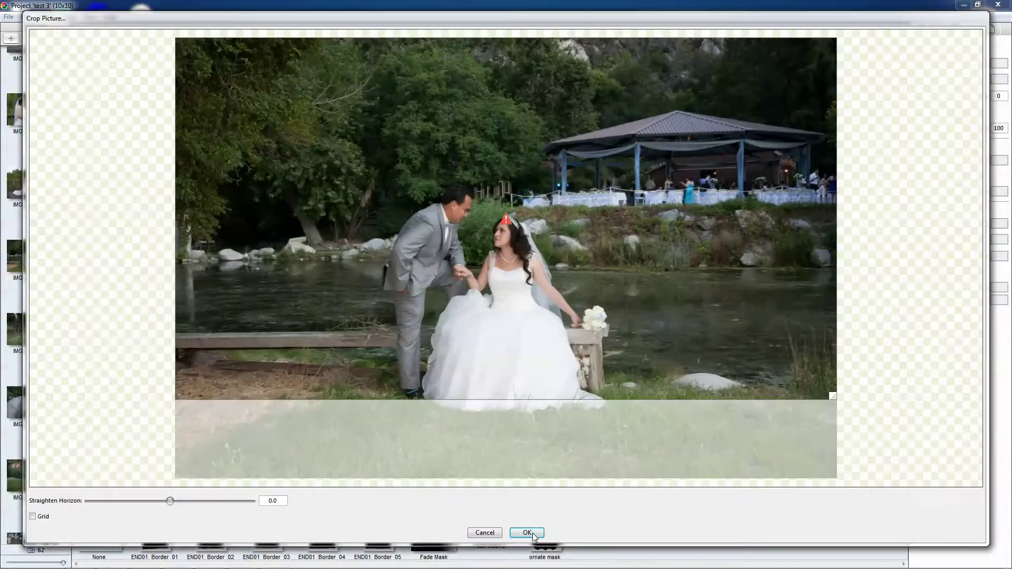
click(527, 532)
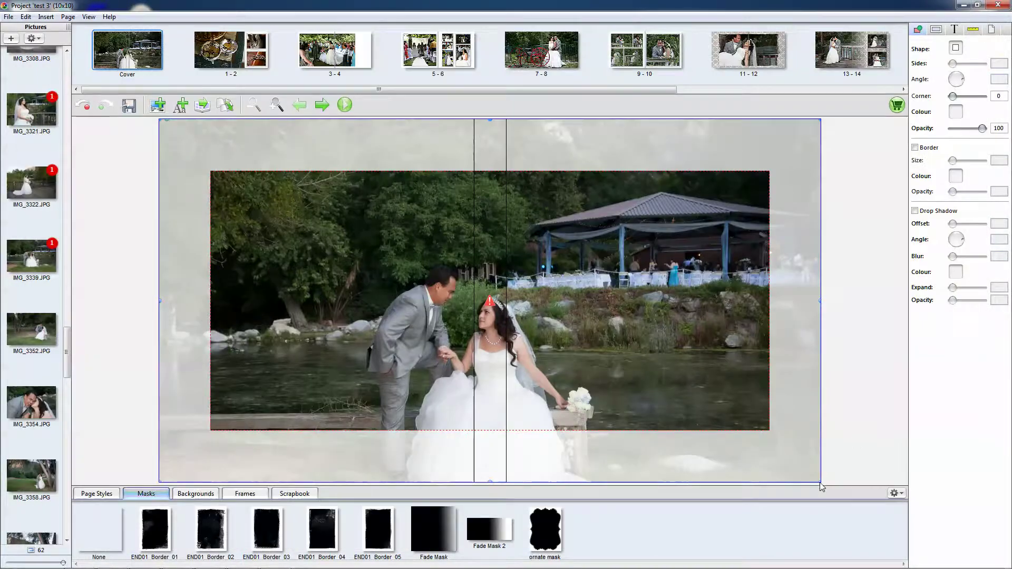
- Resize the IMG_3339 frame to fill the cover's left half, then drop IMG_3352 on the right
drag(821, 487, 454, 429)
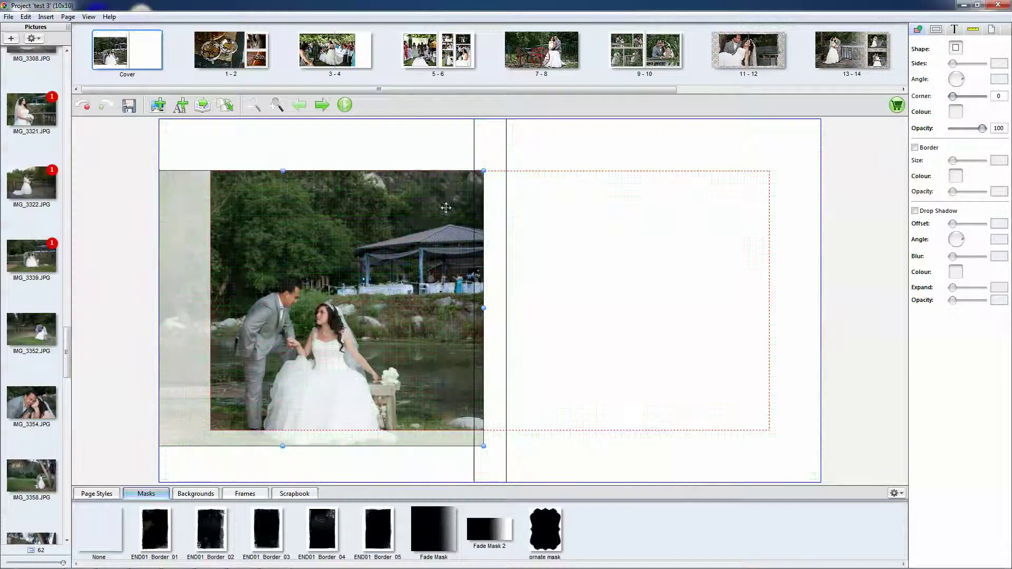
right_click(330, 241)
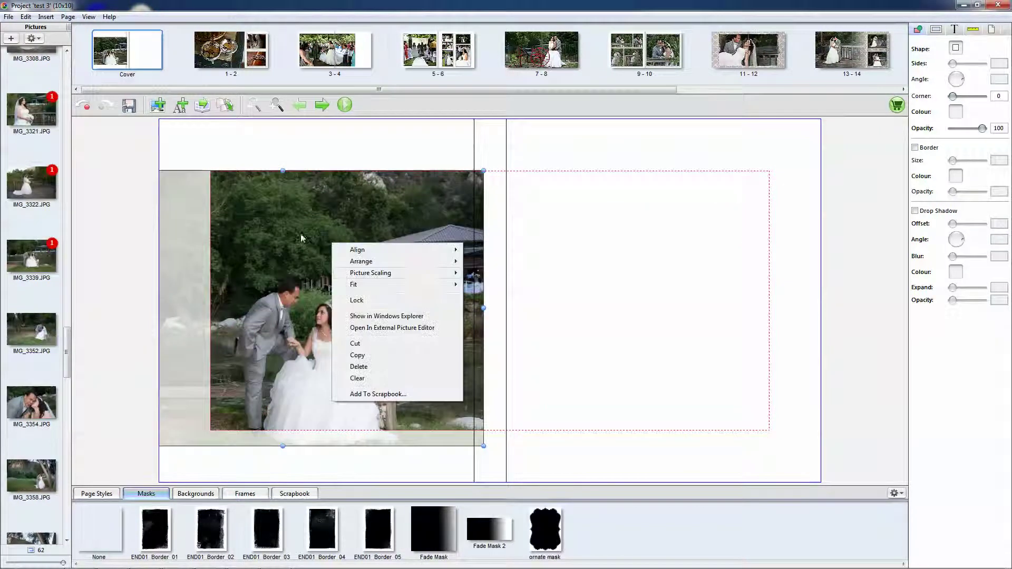
click(305, 278)
drag(283, 172, 289, 121)
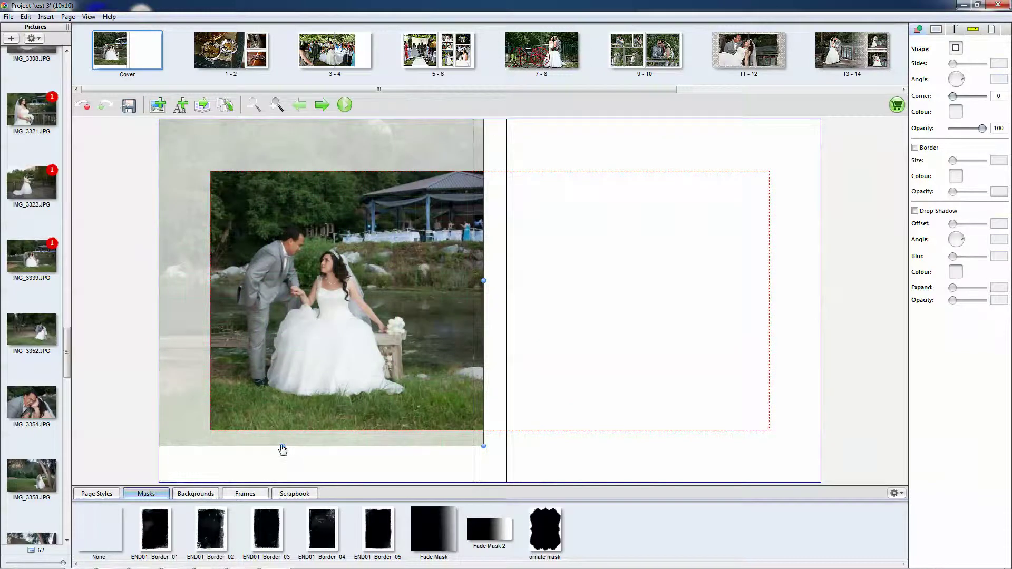
drag(283, 447, 296, 486)
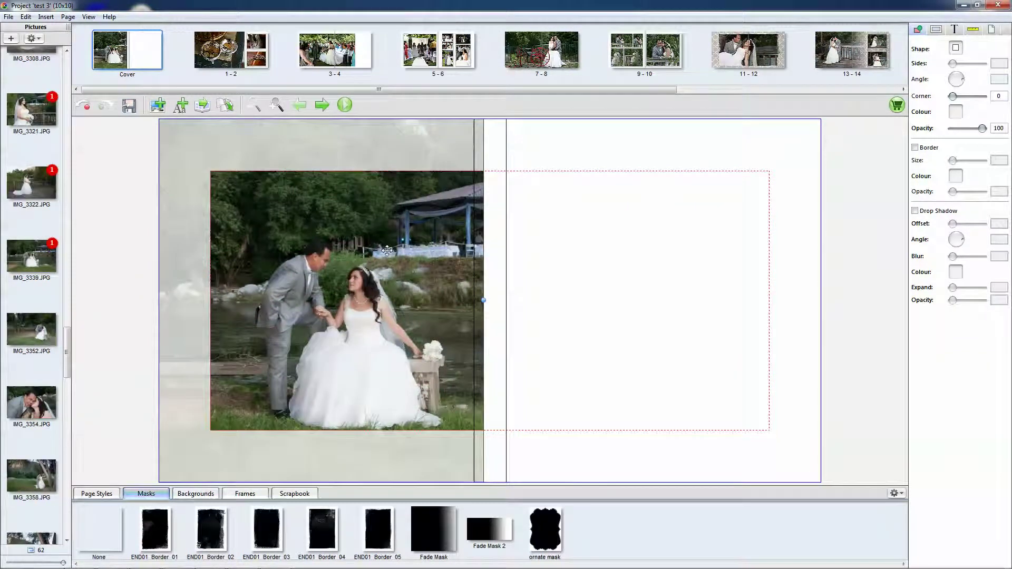
drag(379, 254, 395, 253)
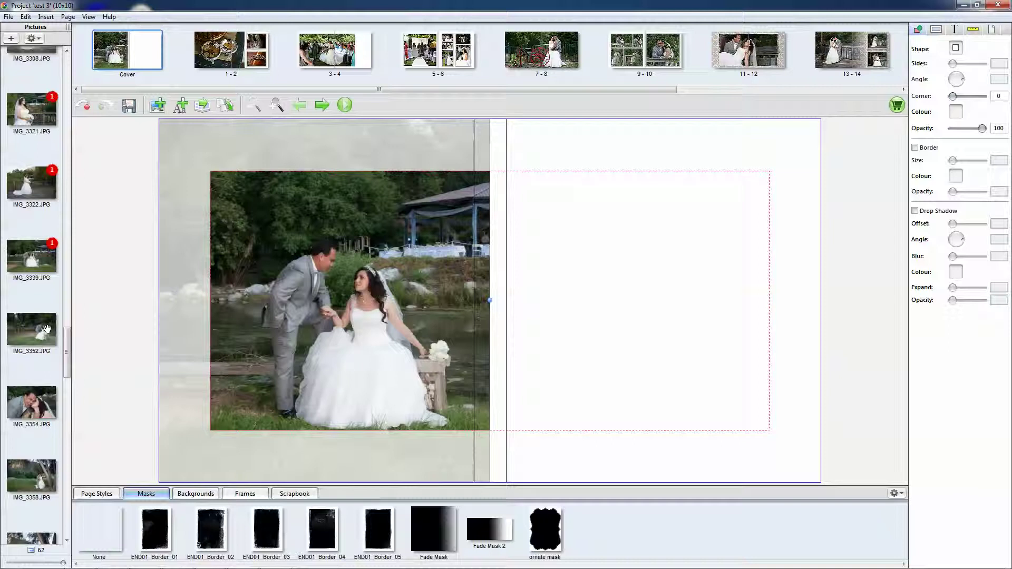
drag(47, 329, 489, 136)
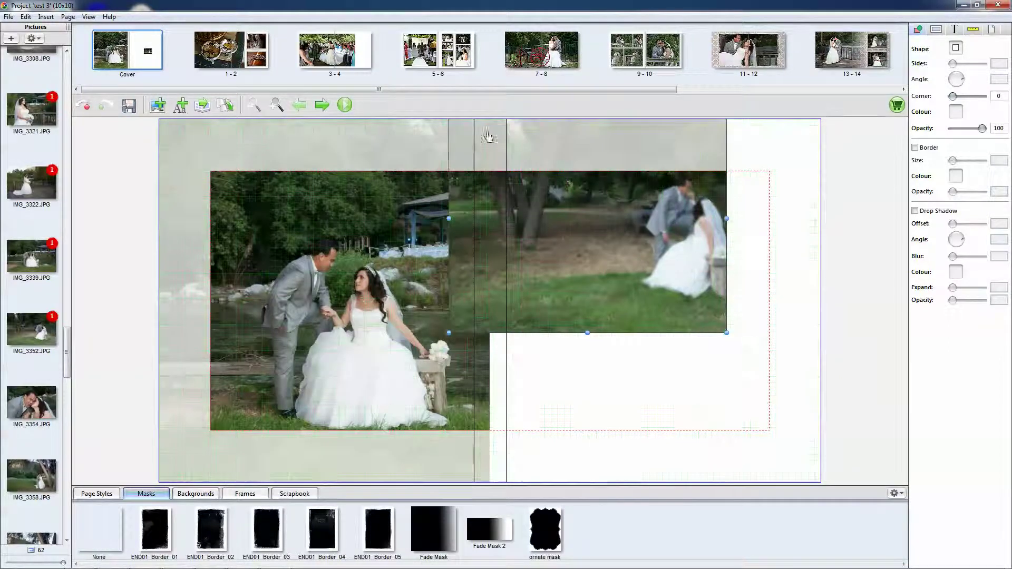
- Resize and pan the IMG_3352 photo on the right half, then delete it, leaving an empty frame
click(729, 337)
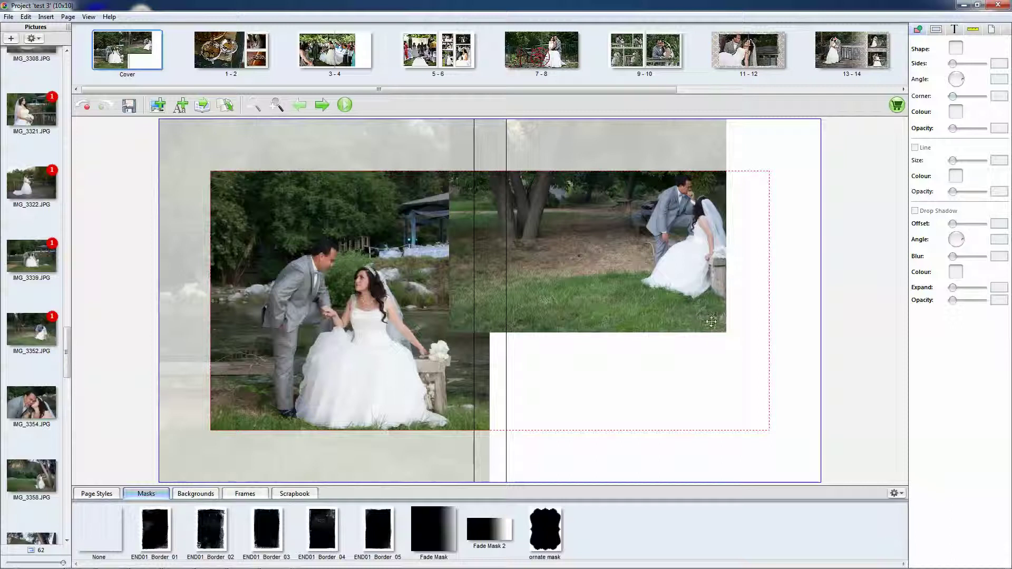
drag(727, 338, 824, 481)
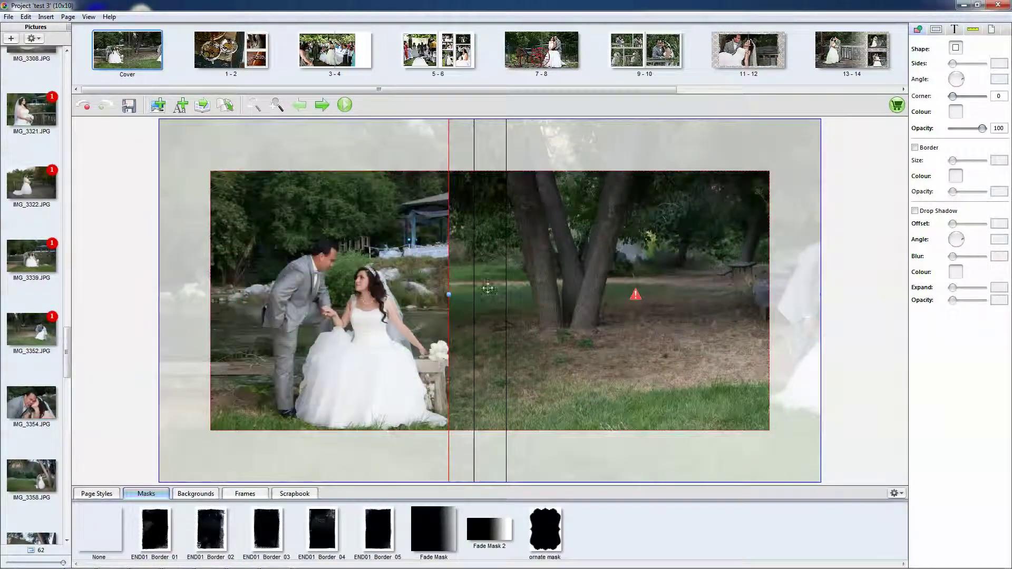
drag(449, 299, 512, 299)
mouse_move(631, 275)
mouse_down()
mouse_move(603, 275)
mouse_move(627, 279)
mouse_move(612, 279)
mouse_up()
drag(692, 240, 804, 304)
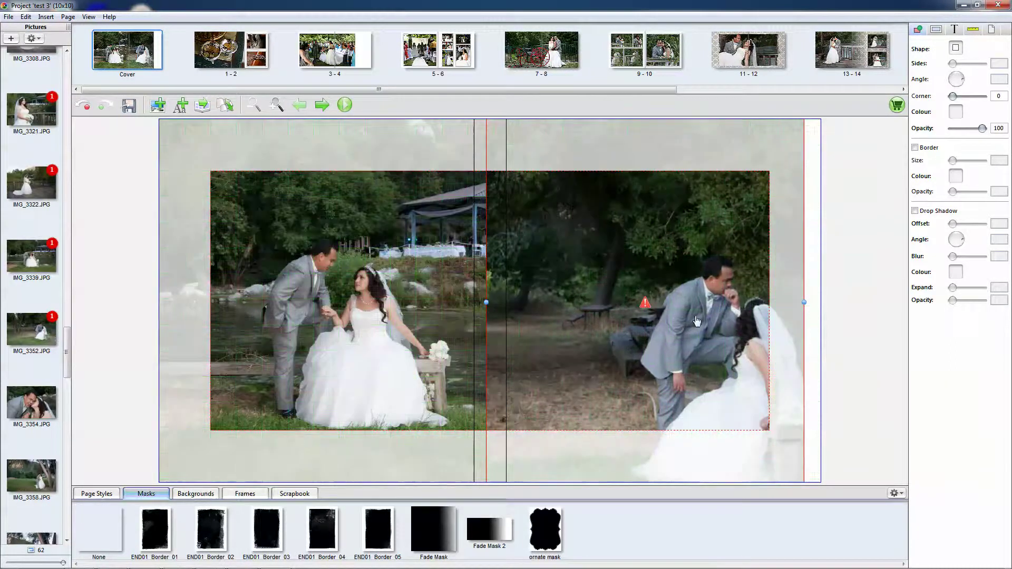
drag(688, 290, 704, 267)
key(Delete)
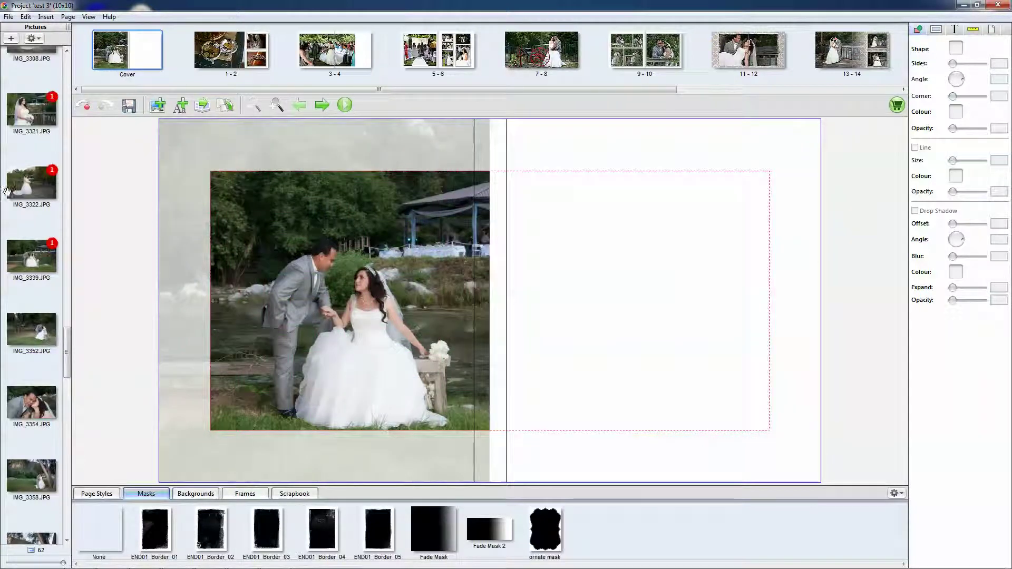
- Place IMG_3436 on the right cover page and enlarge it to fit
scroll(37, 308, down, 5)
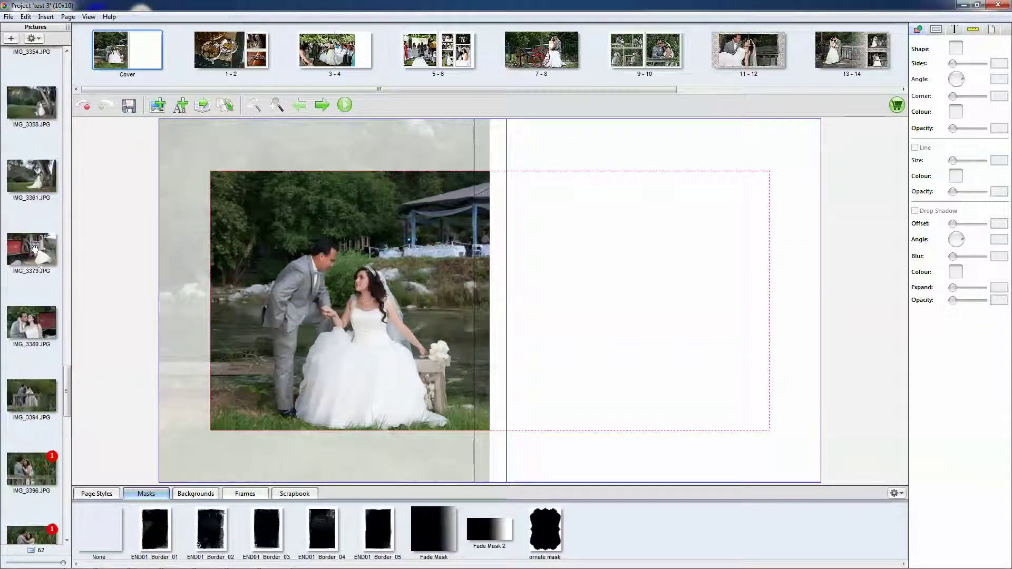
scroll(43, 319, down, 10)
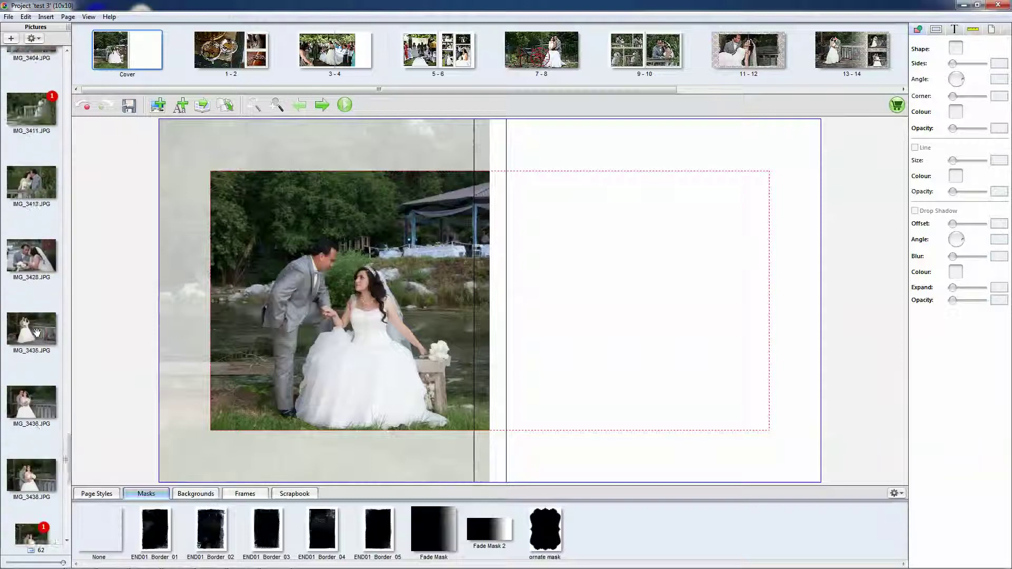
drag(25, 131, 715, 263)
drag(751, 232, 759, 122)
drag(680, 248, 643, 309)
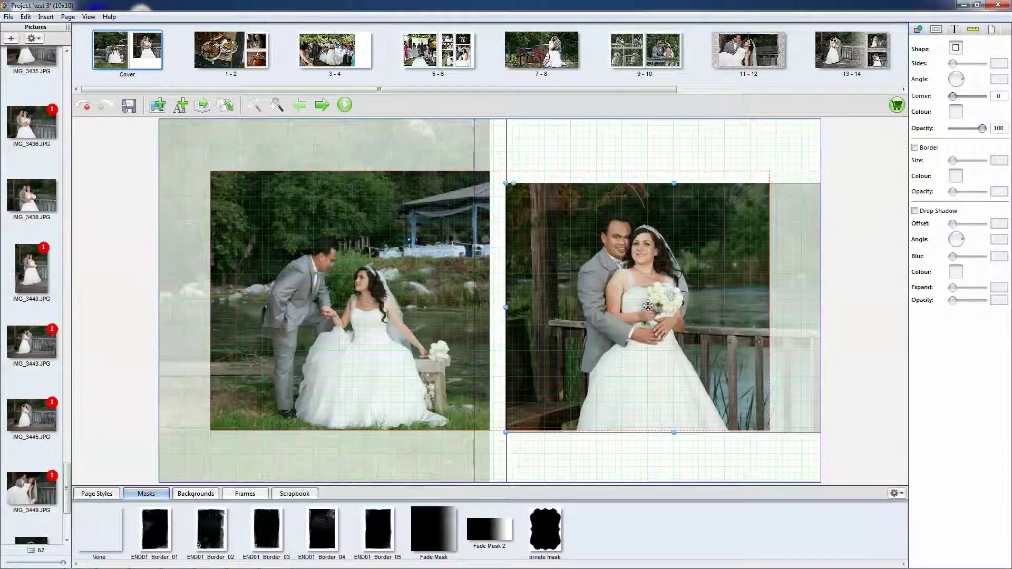
- Apply the END01 Border 02 mask to the photo and an END01 16x20 Tex background
drag(217, 531, 635, 329)
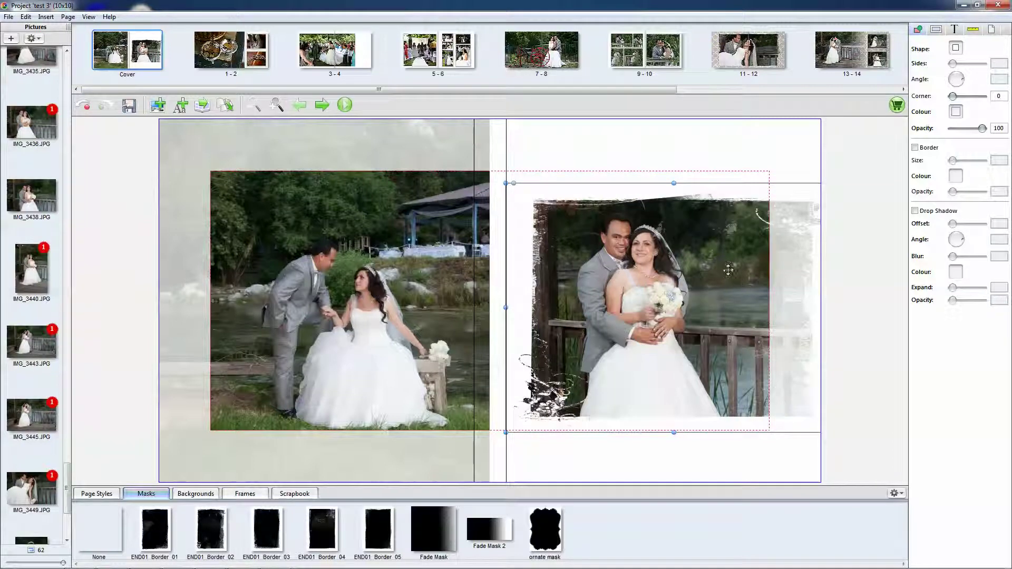
drag(506, 311, 635, 311)
drag(701, 301, 616, 298)
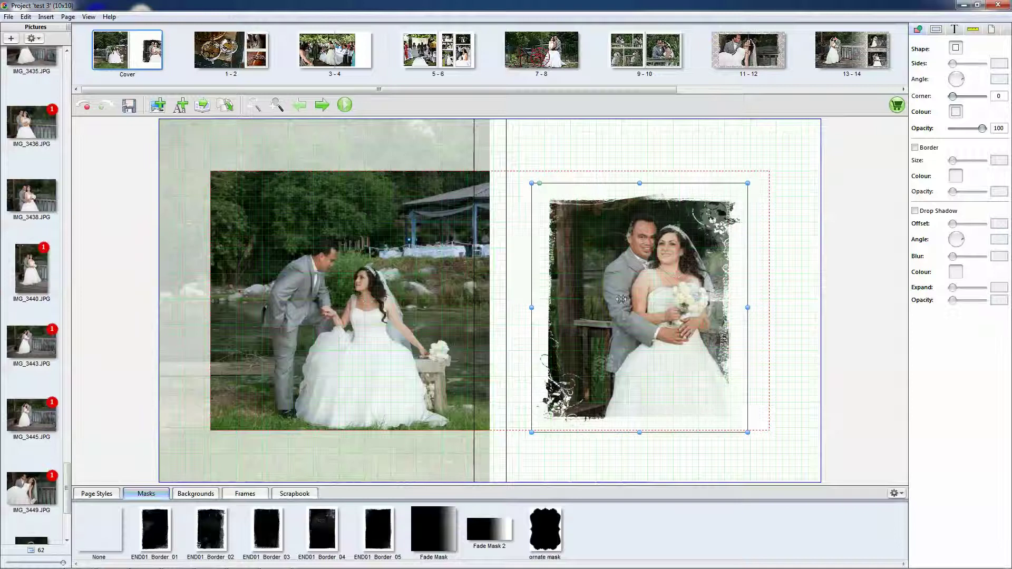
click(205, 494)
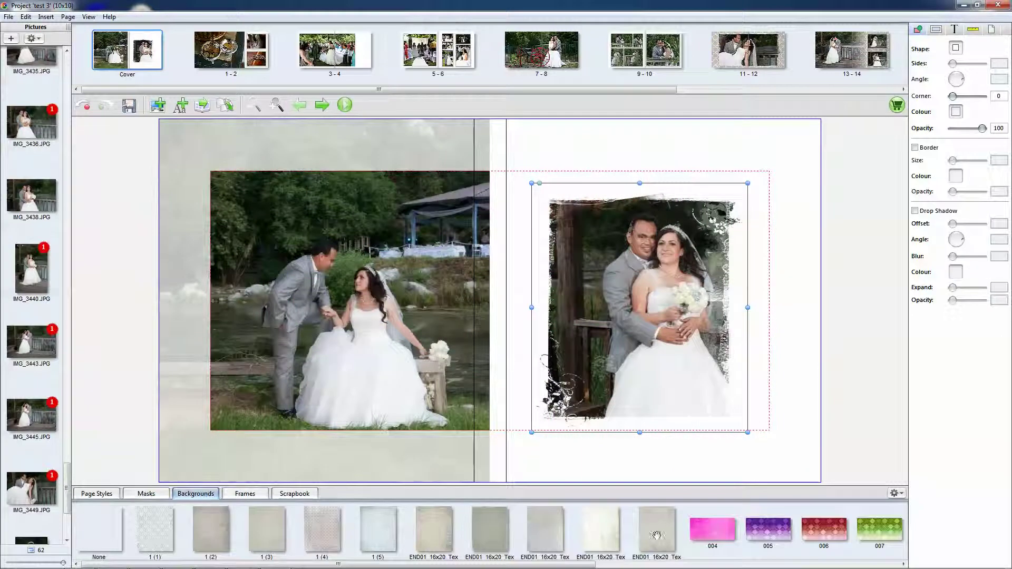
drag(583, 531, 807, 369)
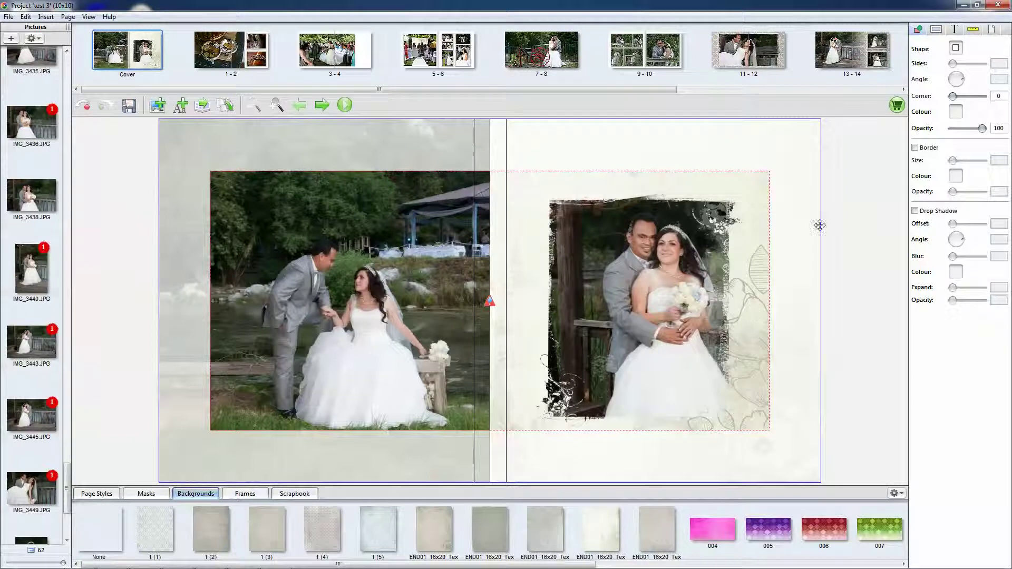
click(883, 54)
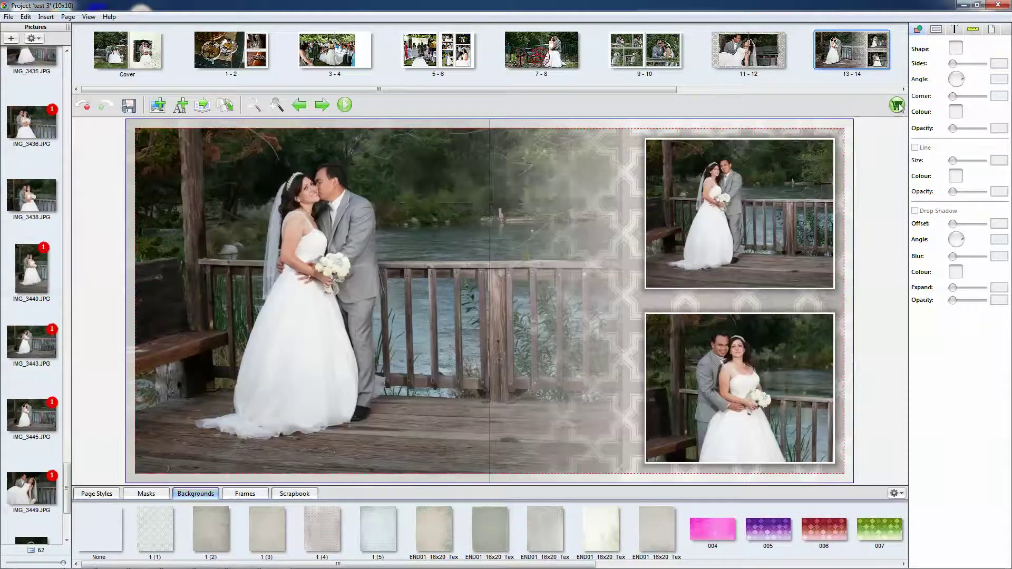
- Start the order, accept the FlightCheck warnings, and save the project
click(896, 104)
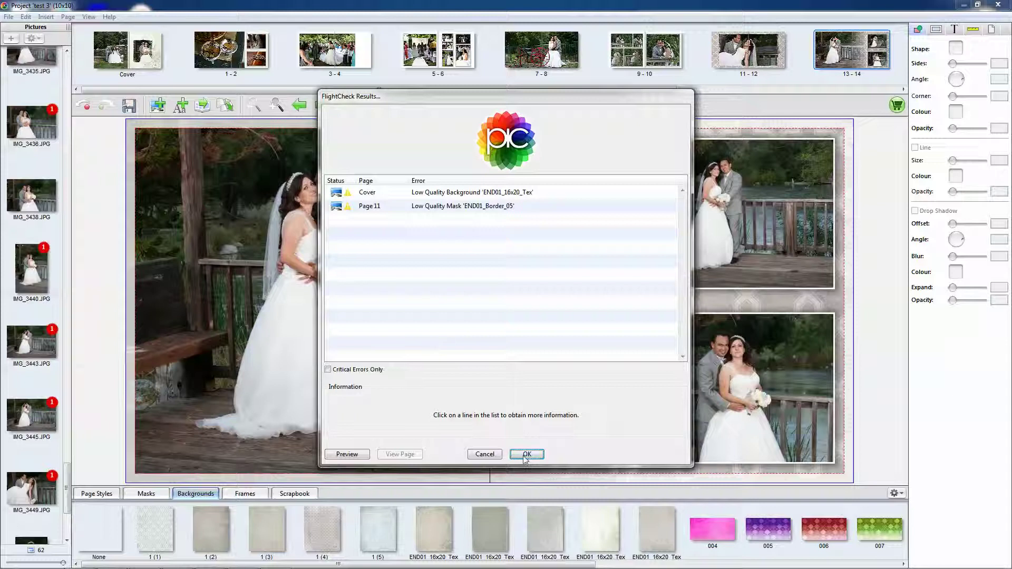
click(526, 455)
click(485, 302)
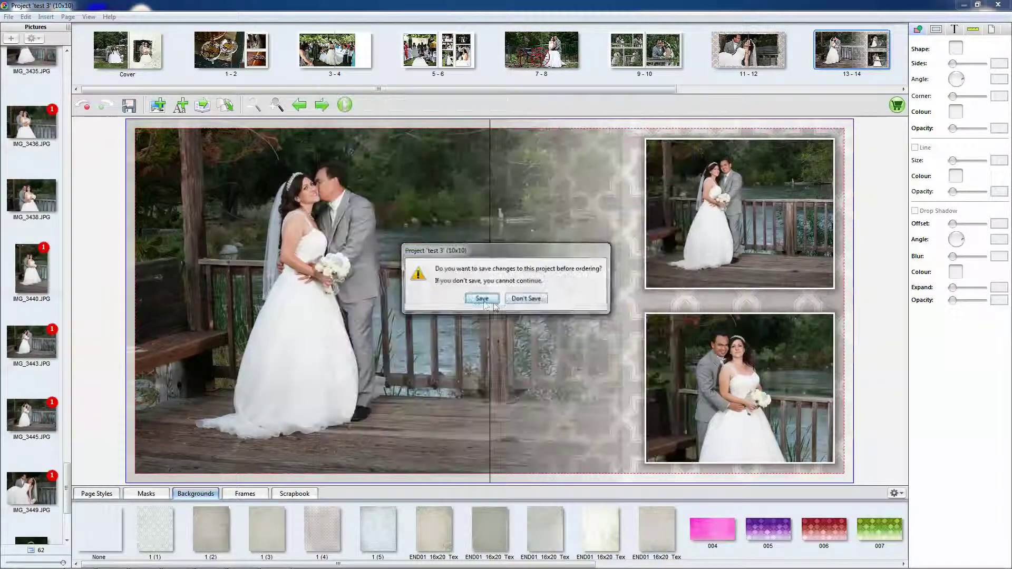
click(481, 301)
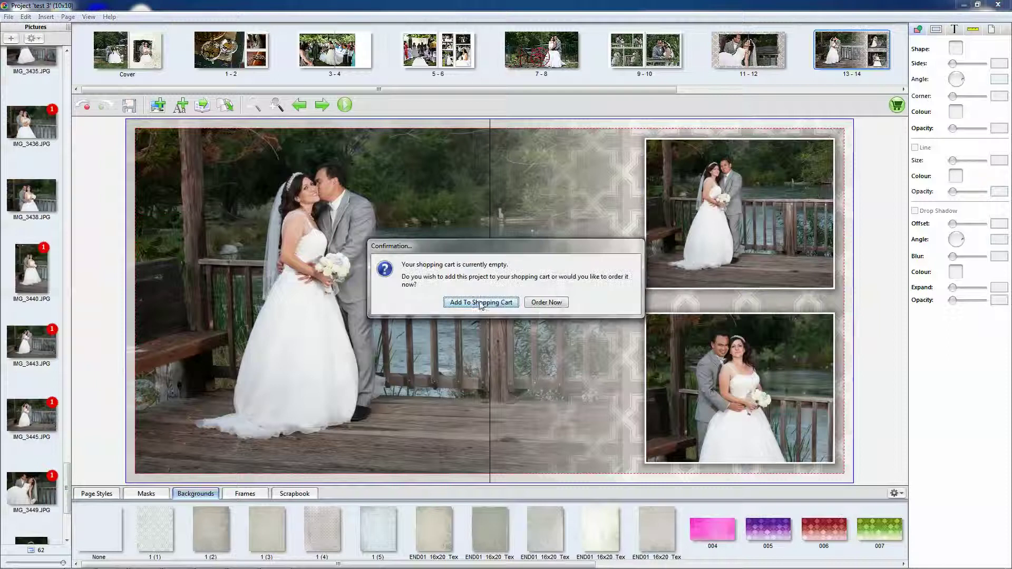
- Add the project to the shopping cart, accept the disclaimer terms, and start the online order
click(562, 304)
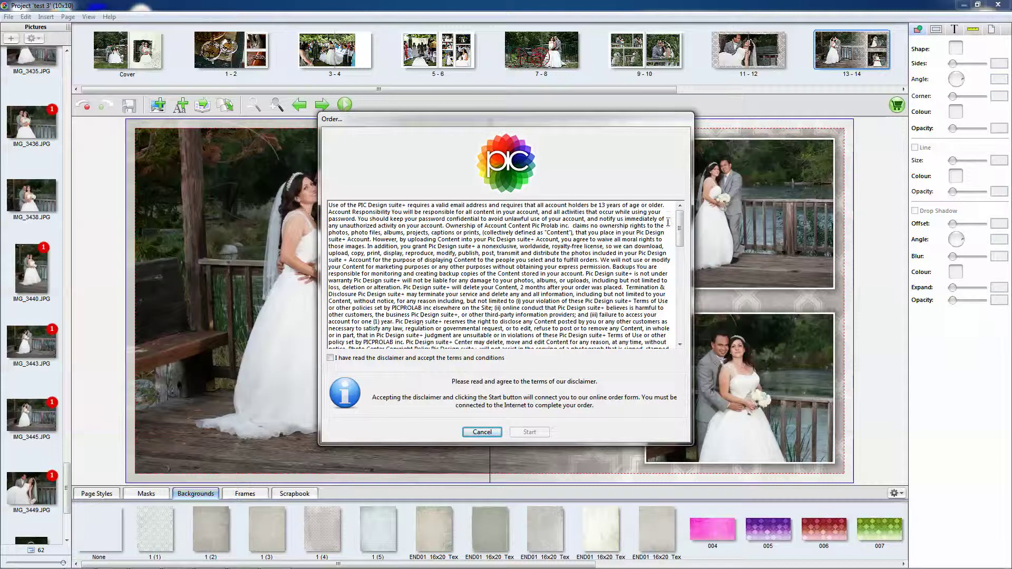
drag(679, 225, 686, 332)
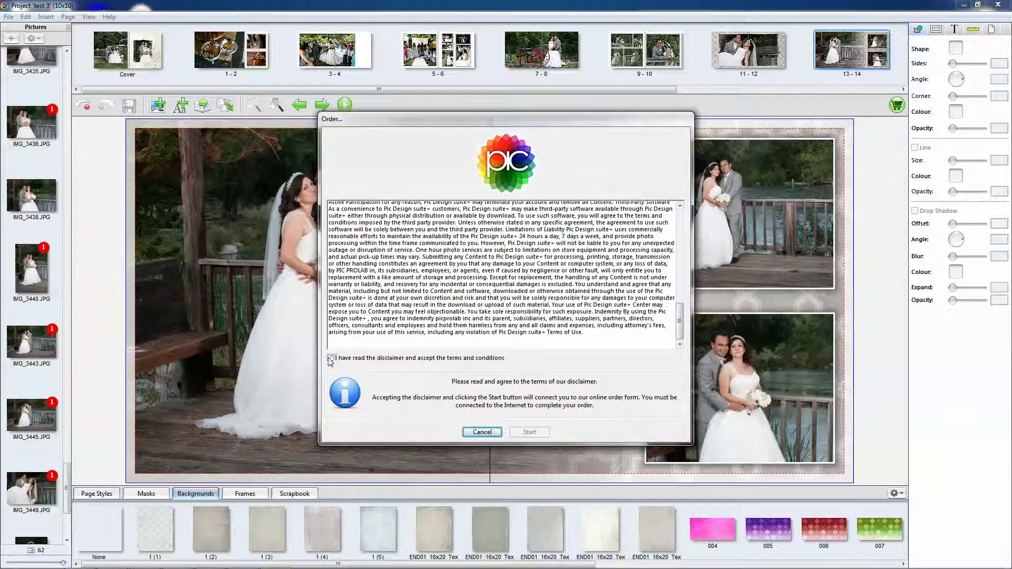
click(331, 359)
click(529, 431)
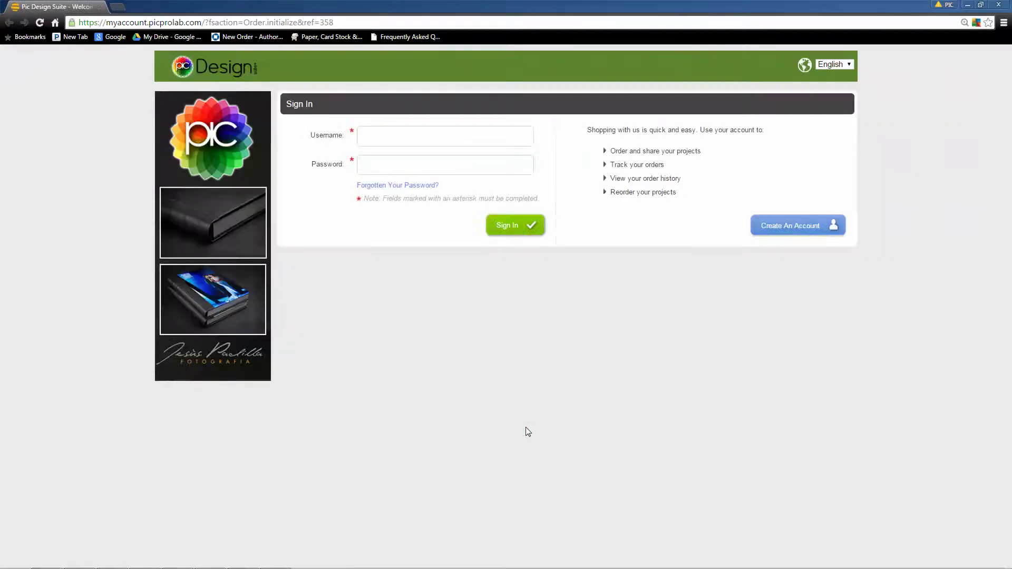
- View the Create An Account form, then return to the sign-in page
click(805, 231)
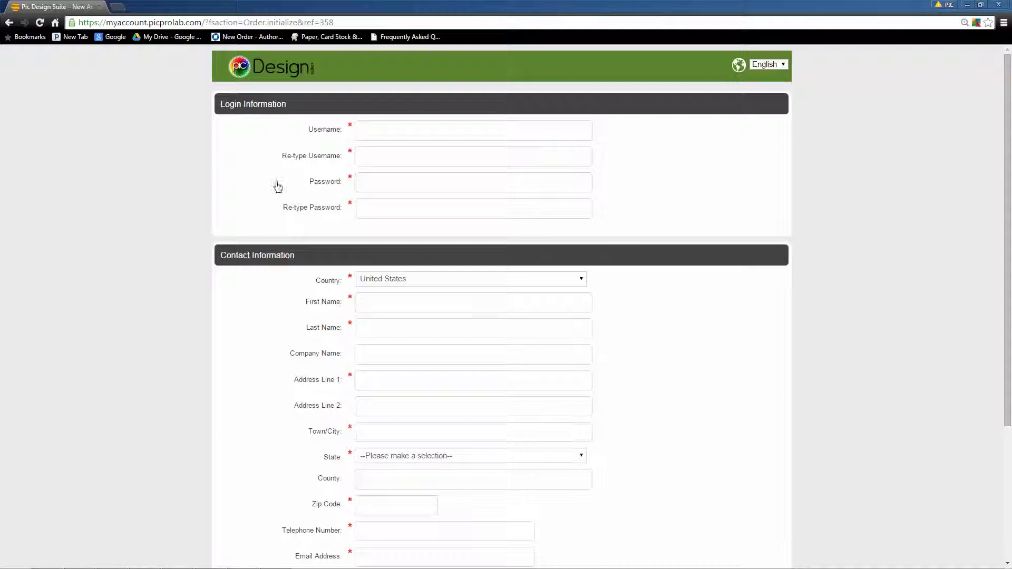
scroll(324, 173, down, 1)
scroll(248, 221, down, 3)
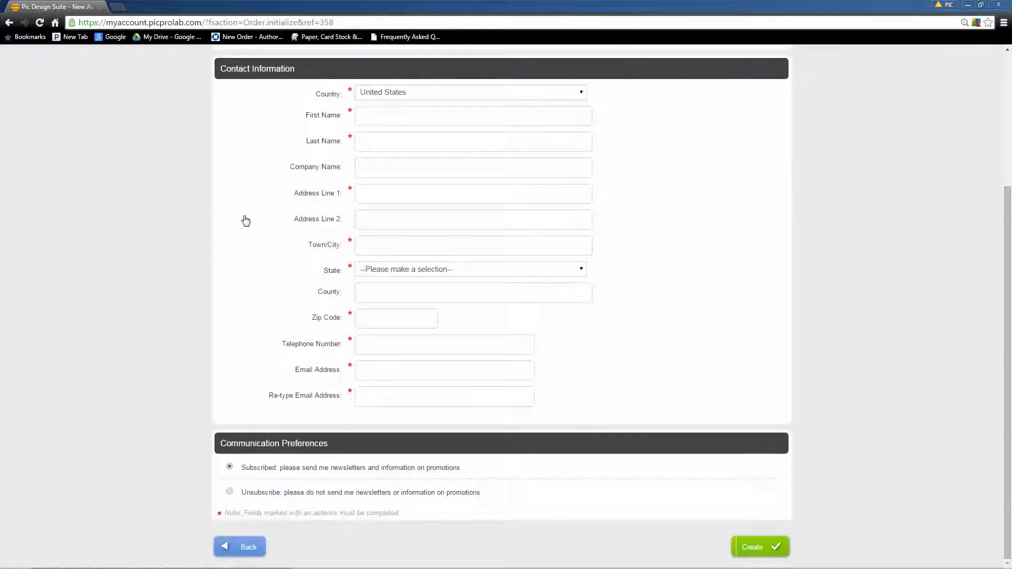
click(9, 23)
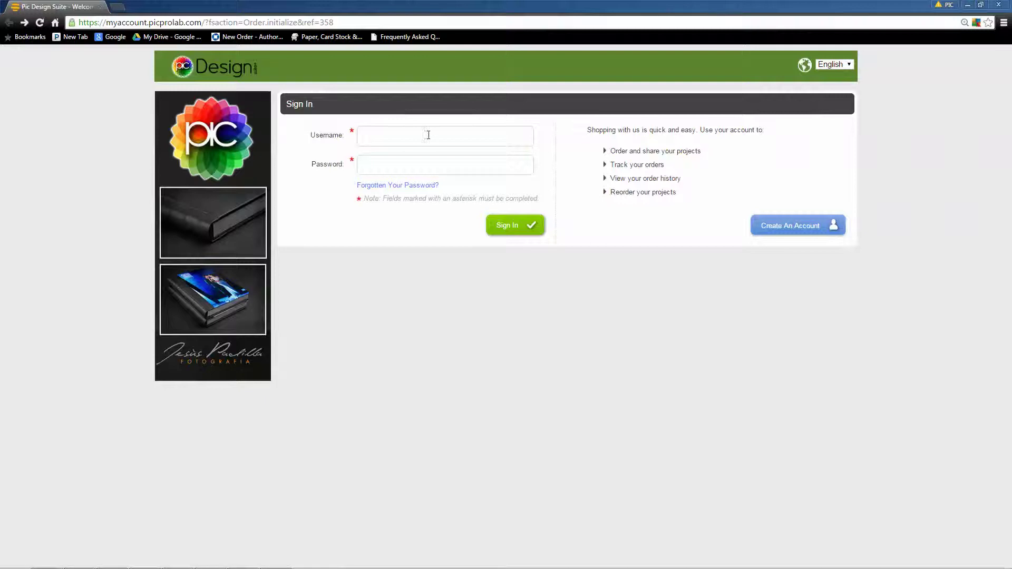
- Sign in with the existing account's username and password
click(425, 134)
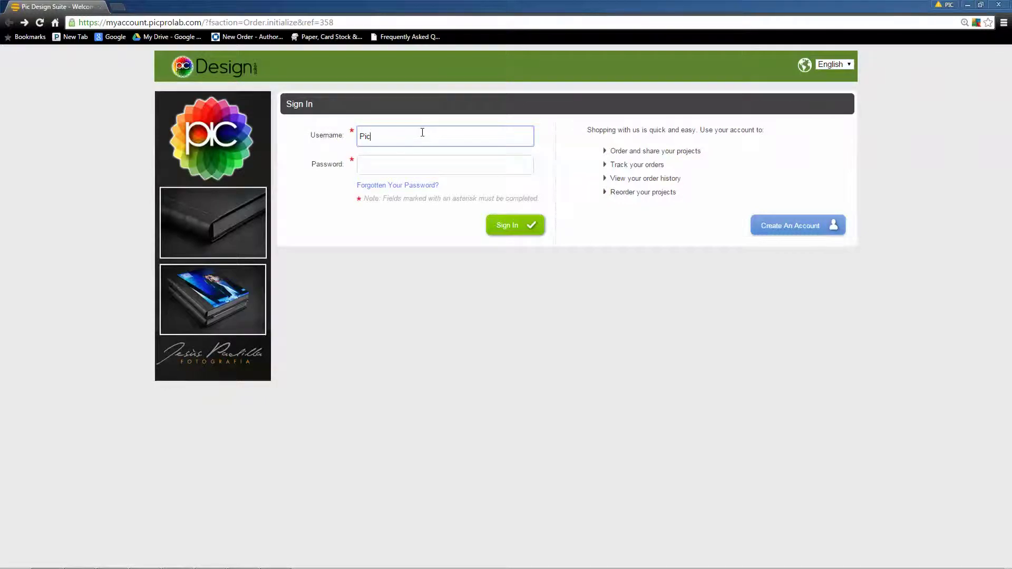
key(Tab)
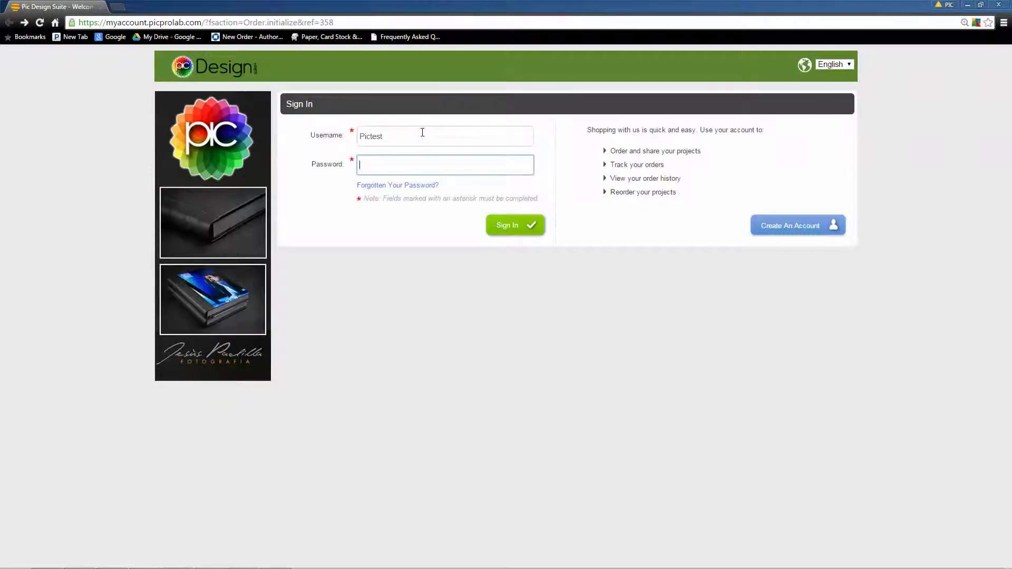
key(Return)
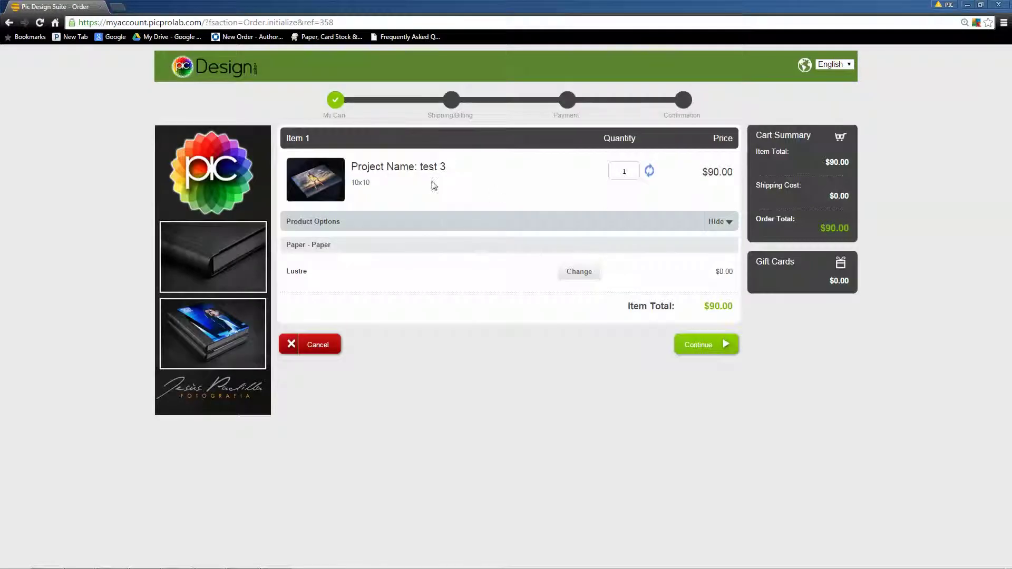
- Try UPS Ground Delivery, then revert to Collect from Pic pro Lab Office and continue to Payment
click(725, 346)
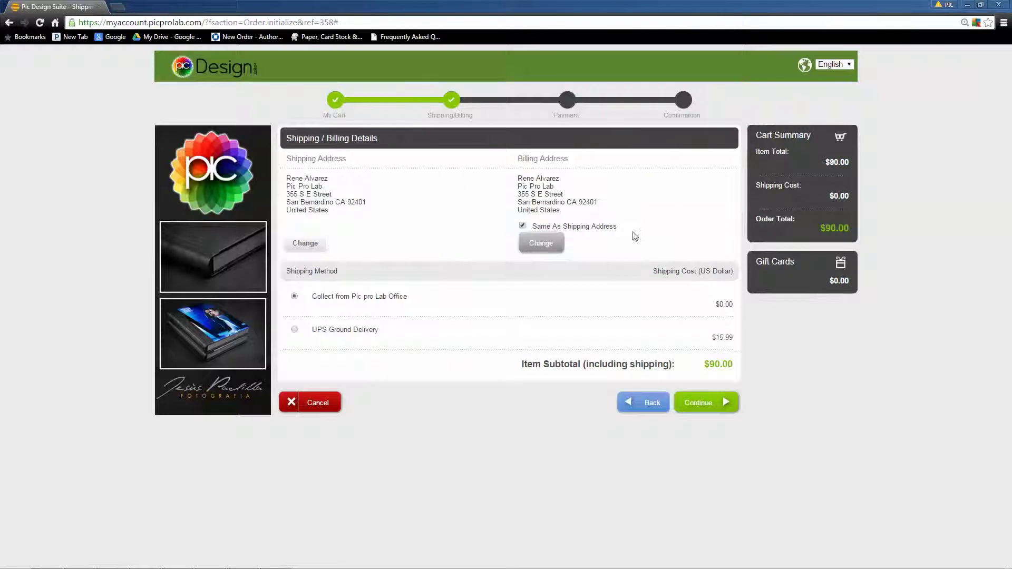
click(316, 330)
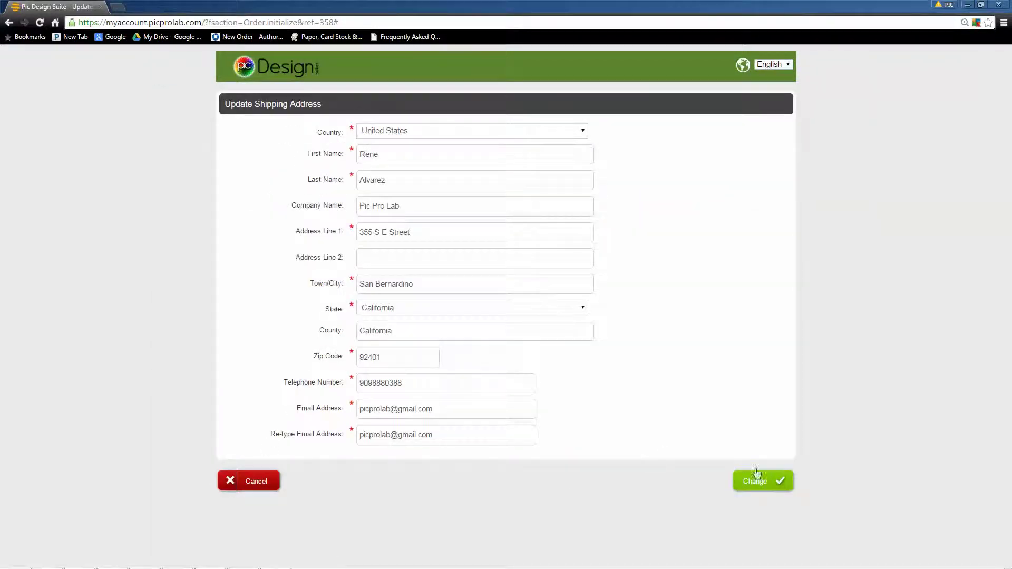
click(753, 481)
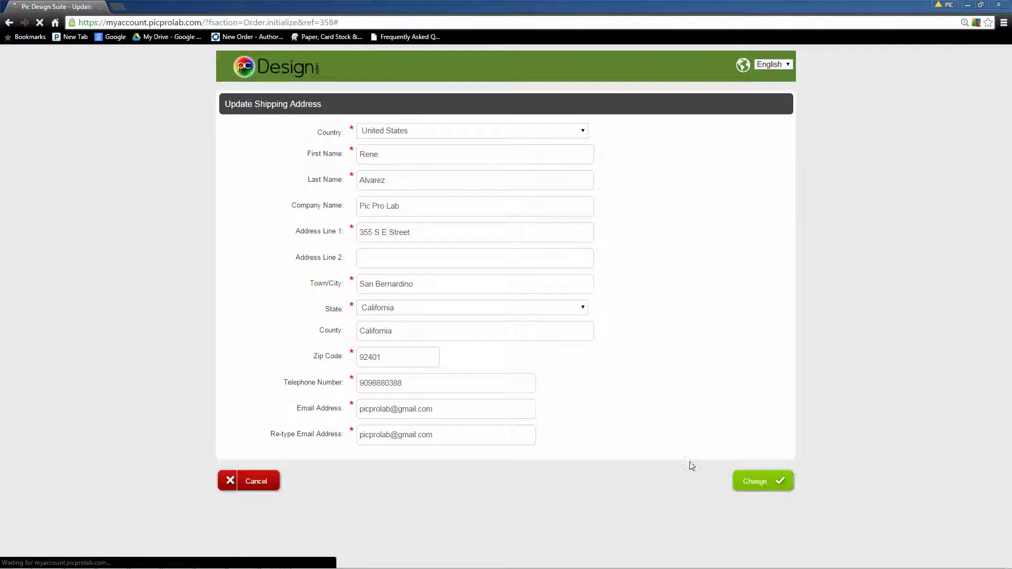
click(352, 297)
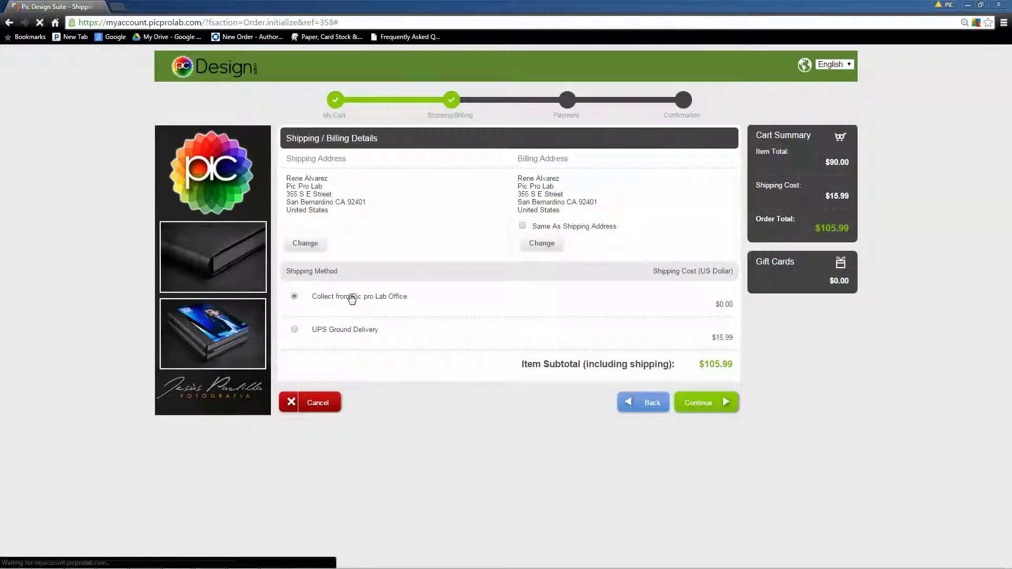
click(708, 409)
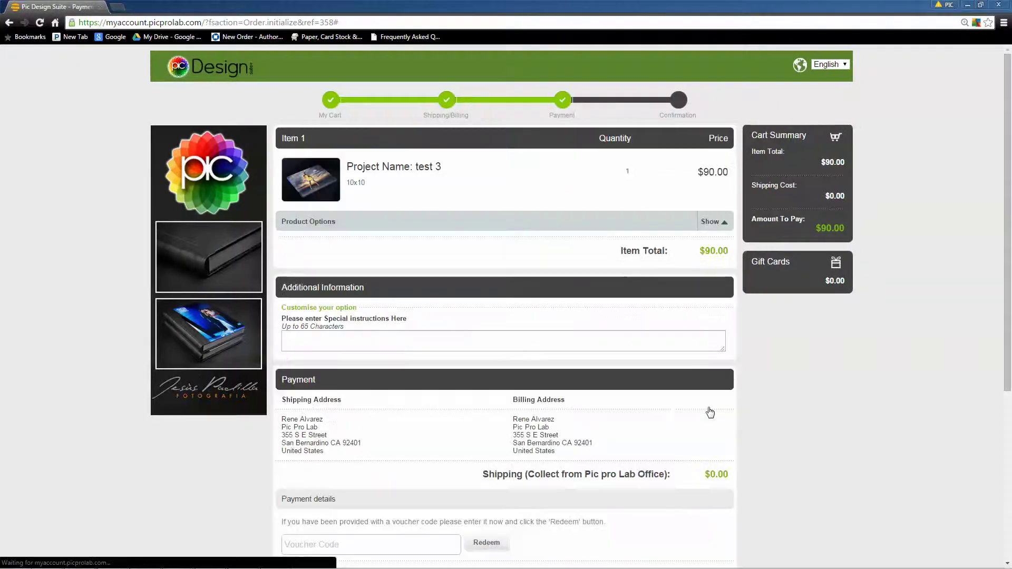
- Confirm the $90.00 order with Account as the payment method
scroll(396, 274, down, 4)
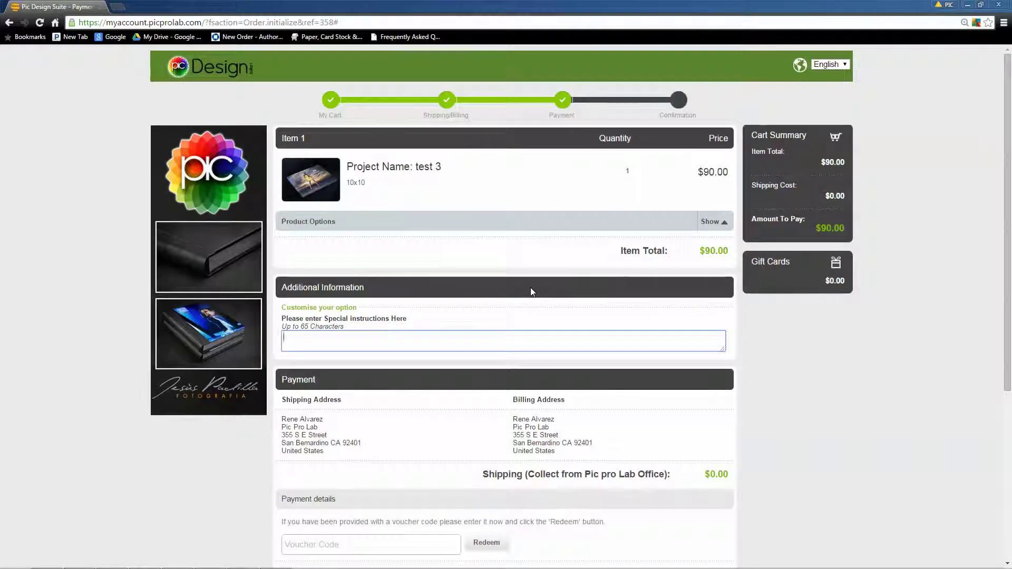
scroll(530, 288, down, 2)
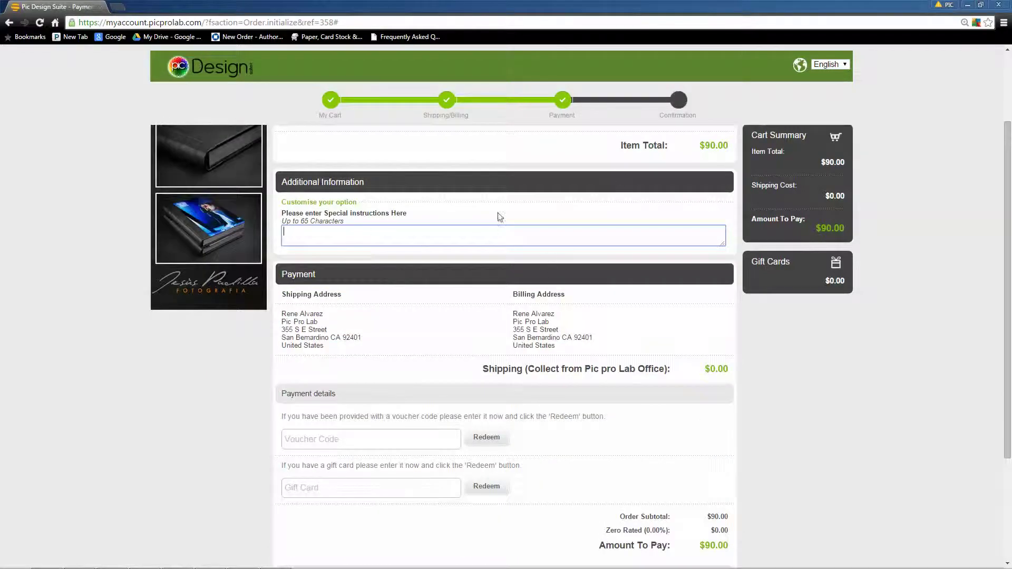
scroll(493, 228, down, 3)
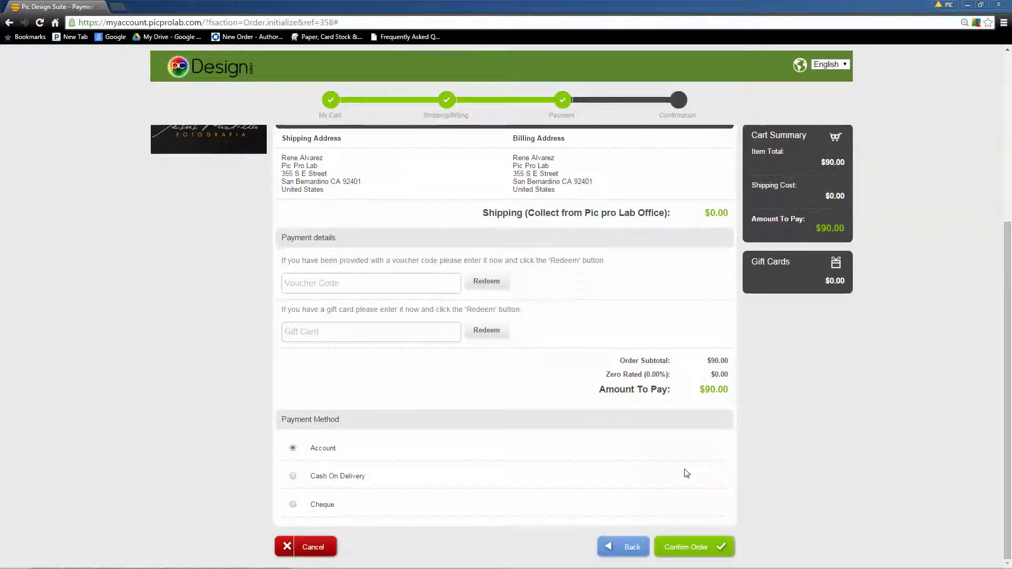
click(700, 549)
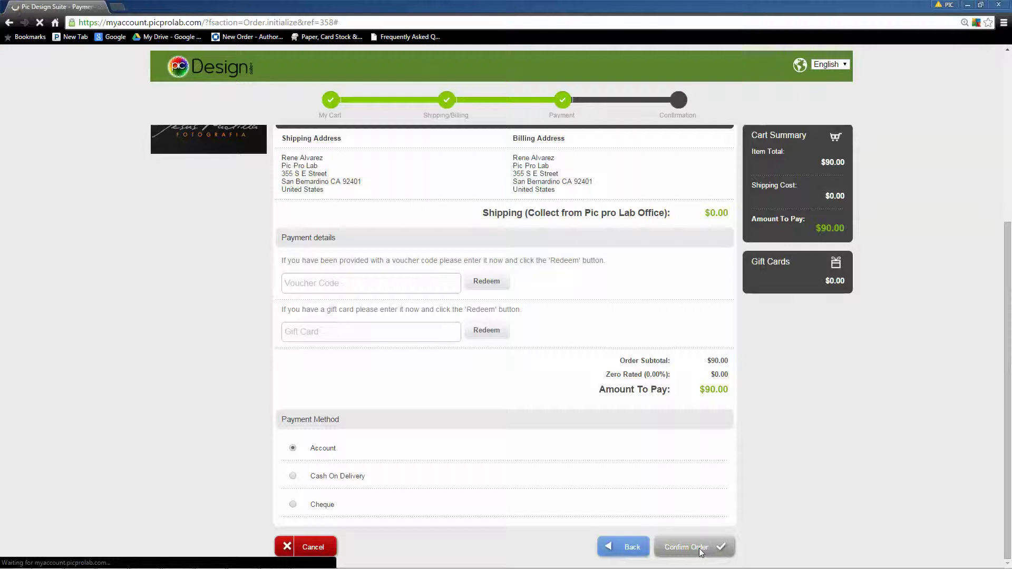